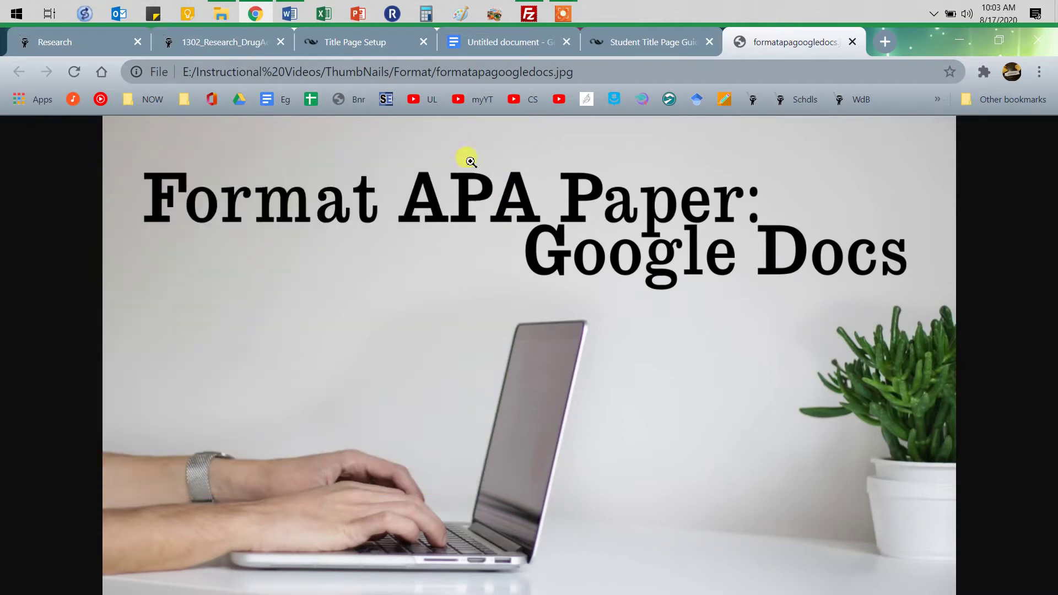
- Open the Student Title Page Guide PDF and scroll down to its Title Page Format page
click(650, 41)
scroll(650, 490, down, 4)
scroll(650, 490, down, 5)
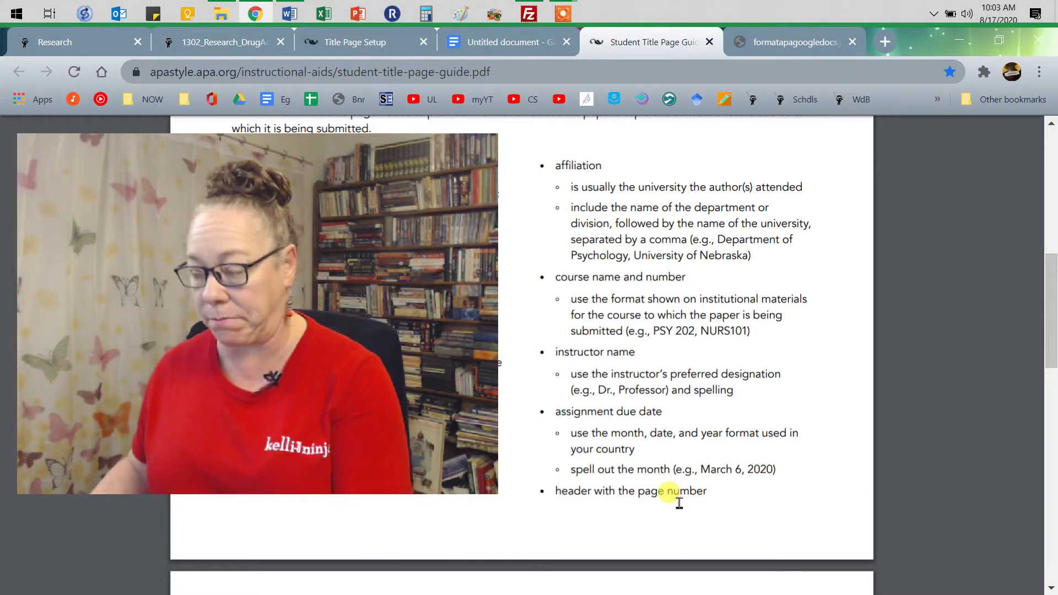
scroll(499, 438, down, 8)
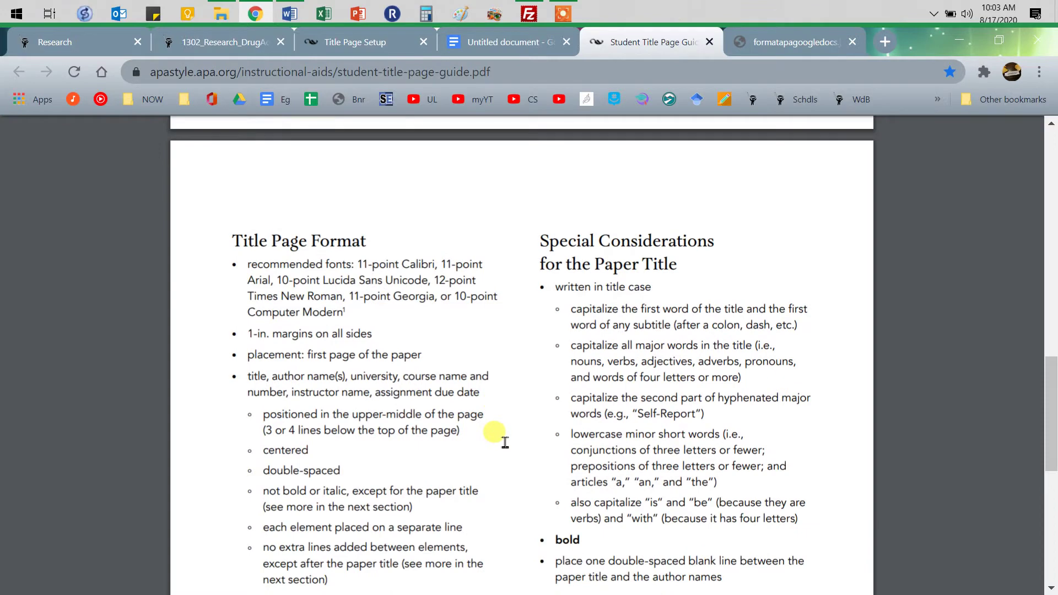
- Bring up the APA Title Page Setup page with its full annotated sample student title page in view
click(367, 42)
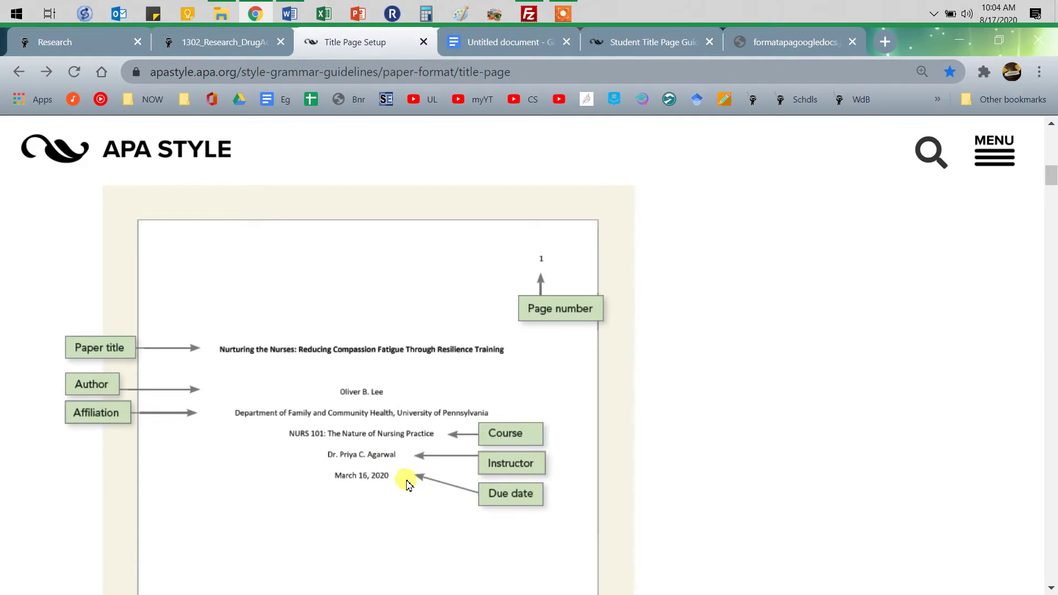
scroll(408, 483, down, 3)
scroll(408, 483, down, 3)
scroll(406, 482, up, 5)
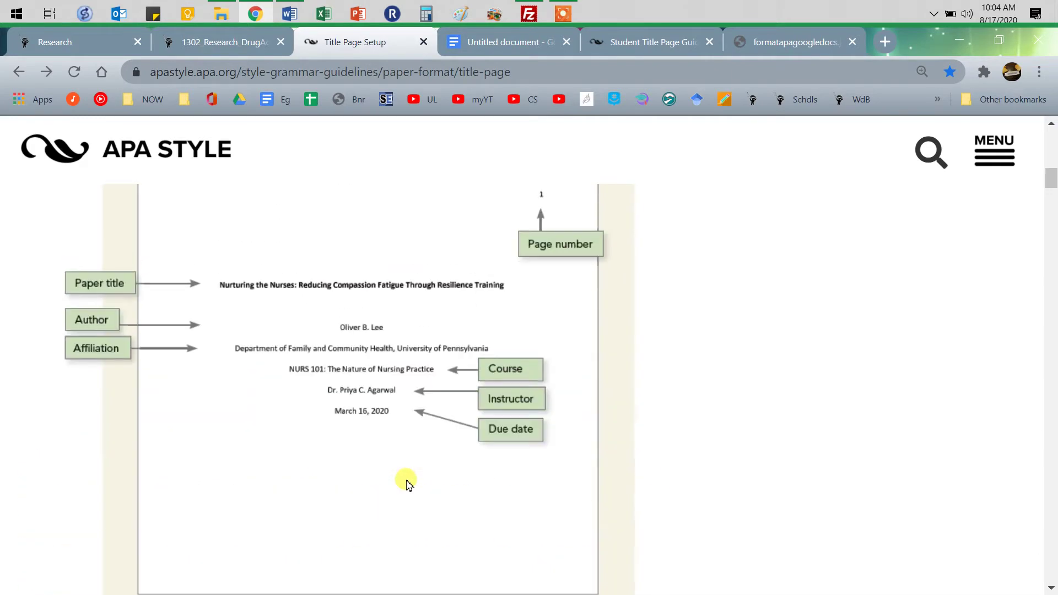
scroll(307, 286, up, 1)
- In the Untitled document, open the page header for editing and right-align its line
click(489, 42)
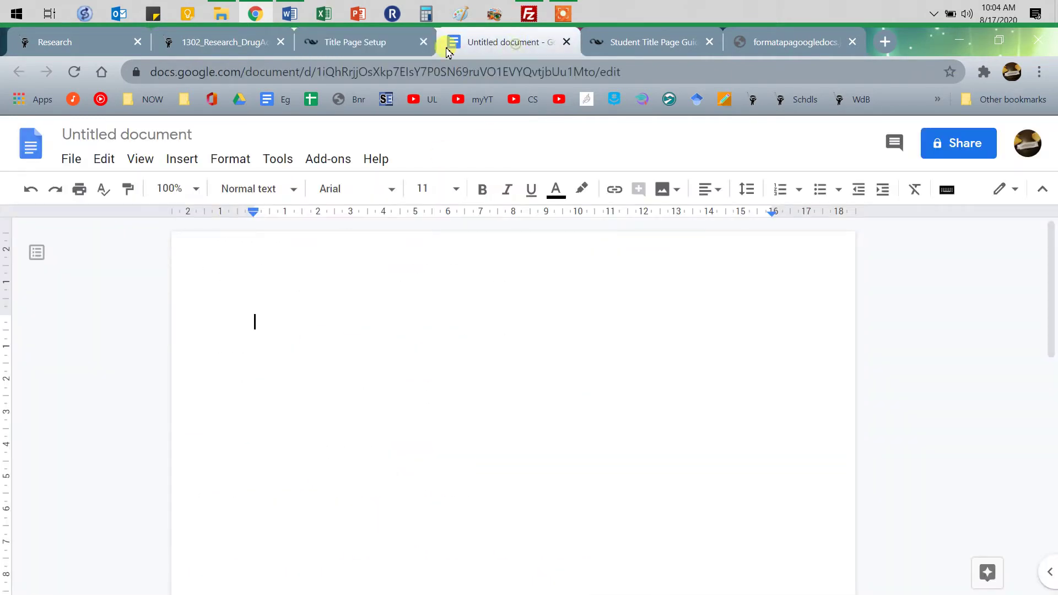
double_click(684, 266)
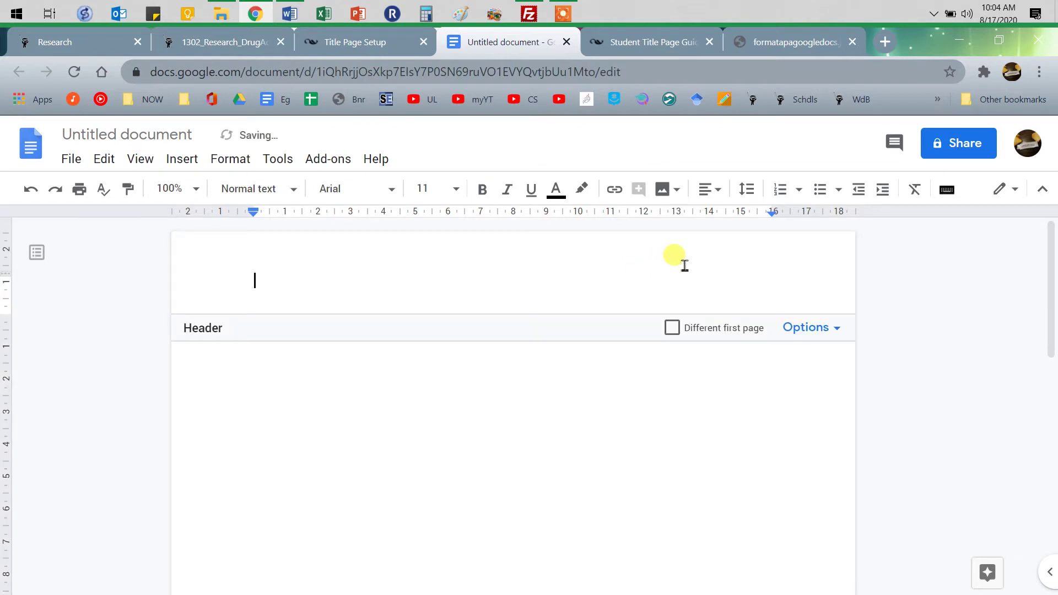
click(182, 160)
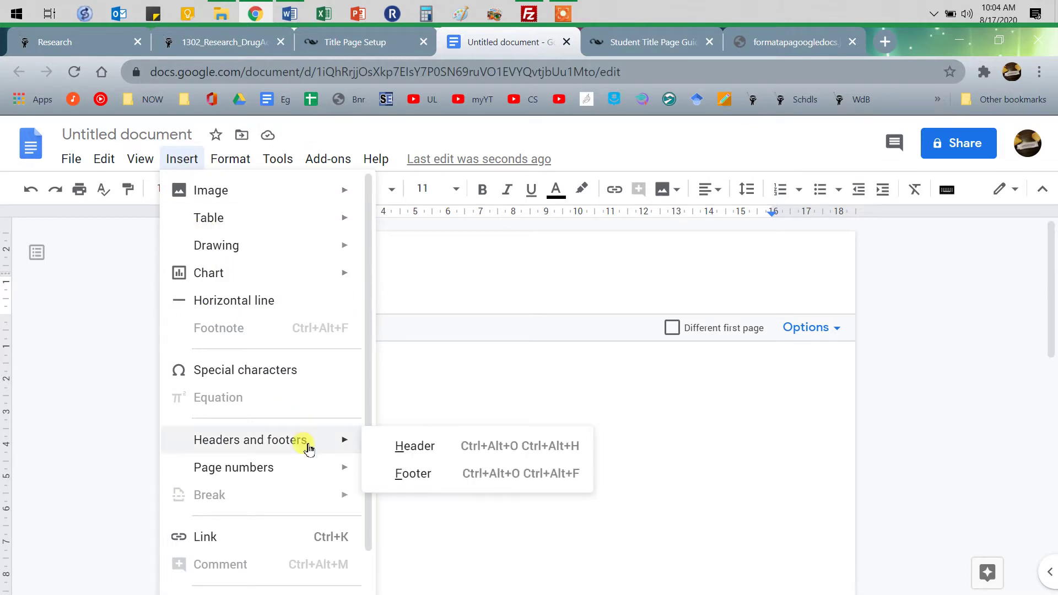
click(724, 275)
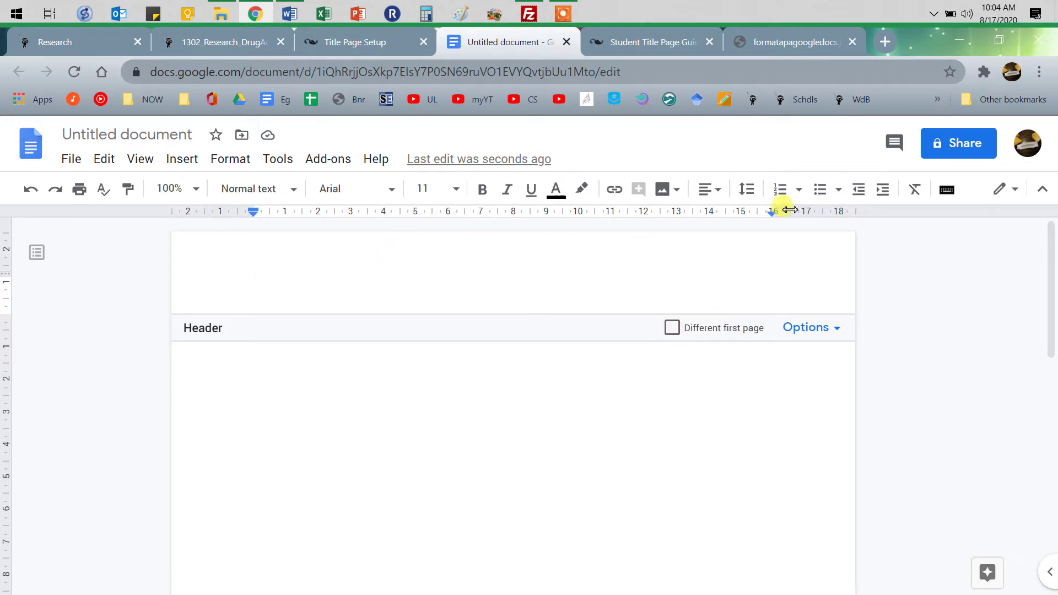
click(706, 197)
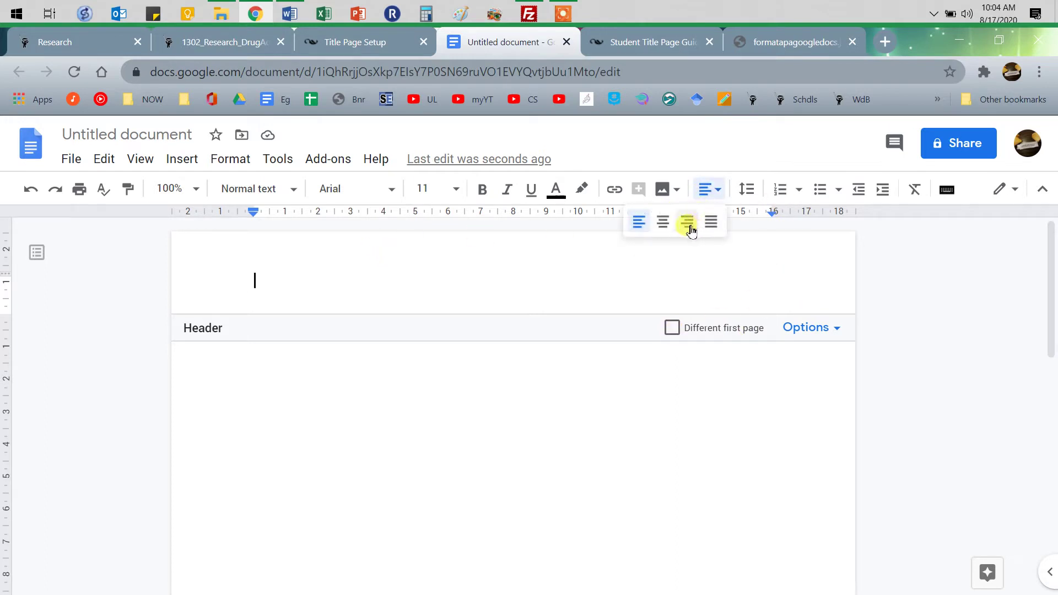
click(687, 221)
- Insert top-right page numbers and make the header's page number 1 12 pt
click(183, 163)
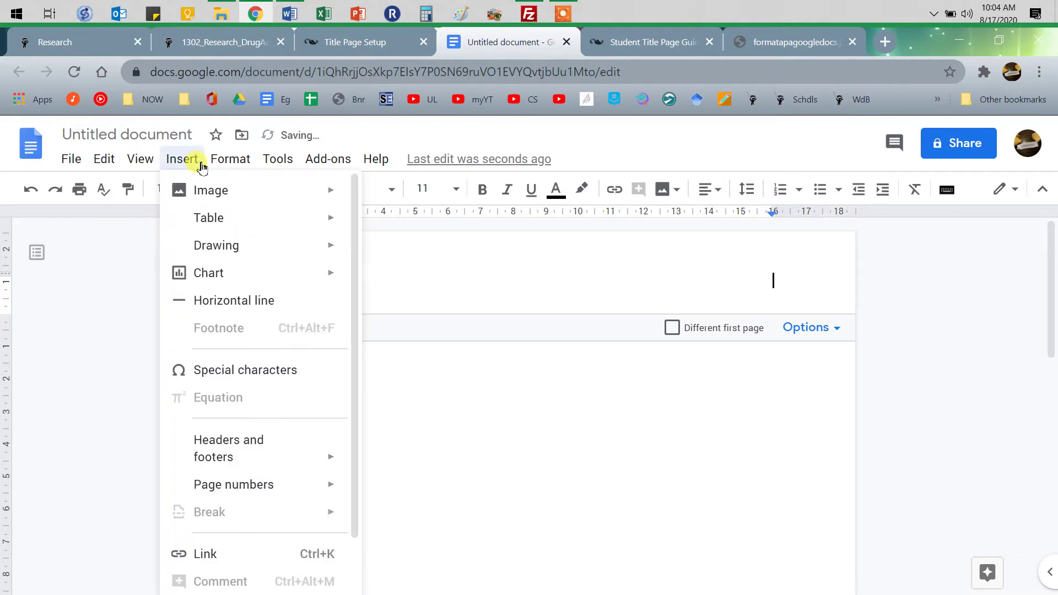
mouse_move(324, 477)
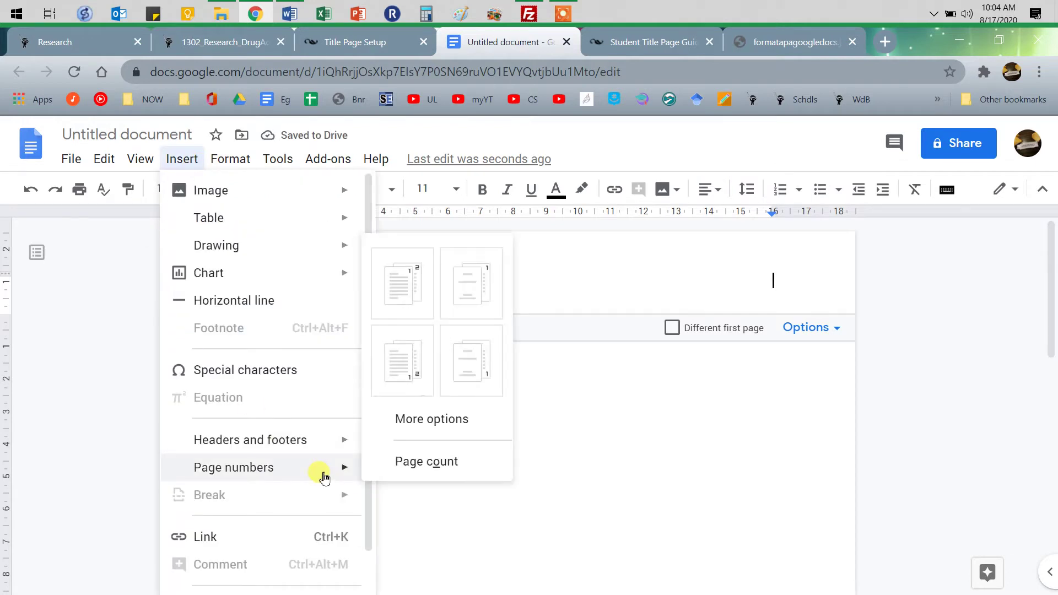
click(388, 297)
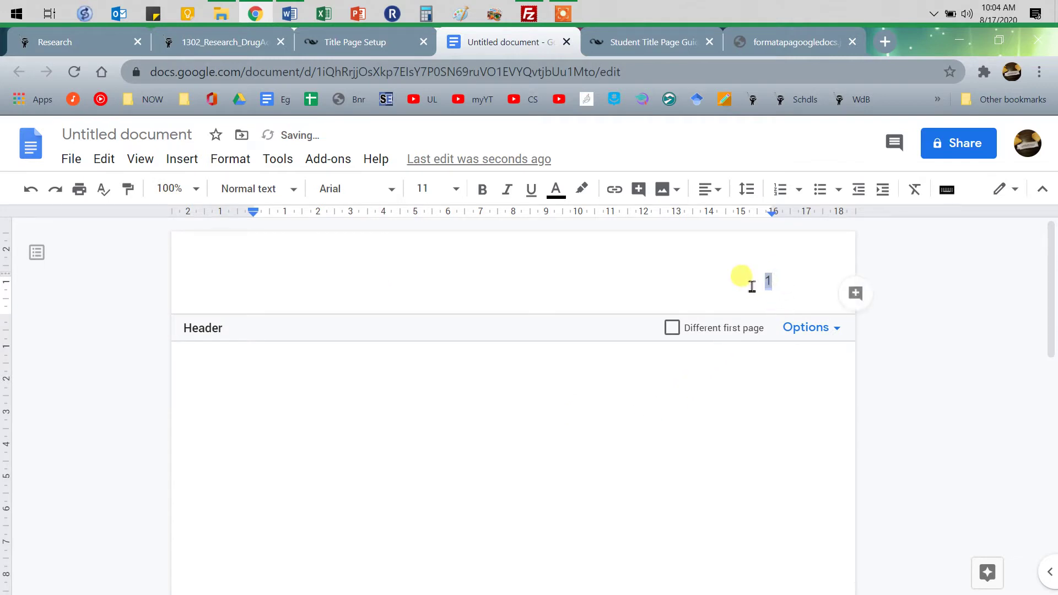
double_click(769, 281)
click(455, 190)
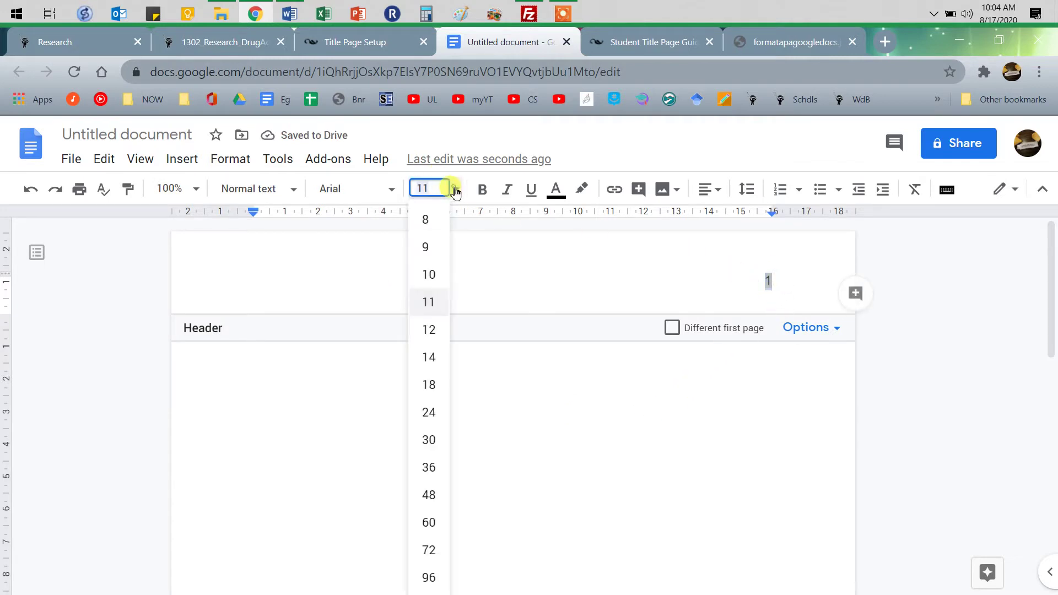
click(434, 332)
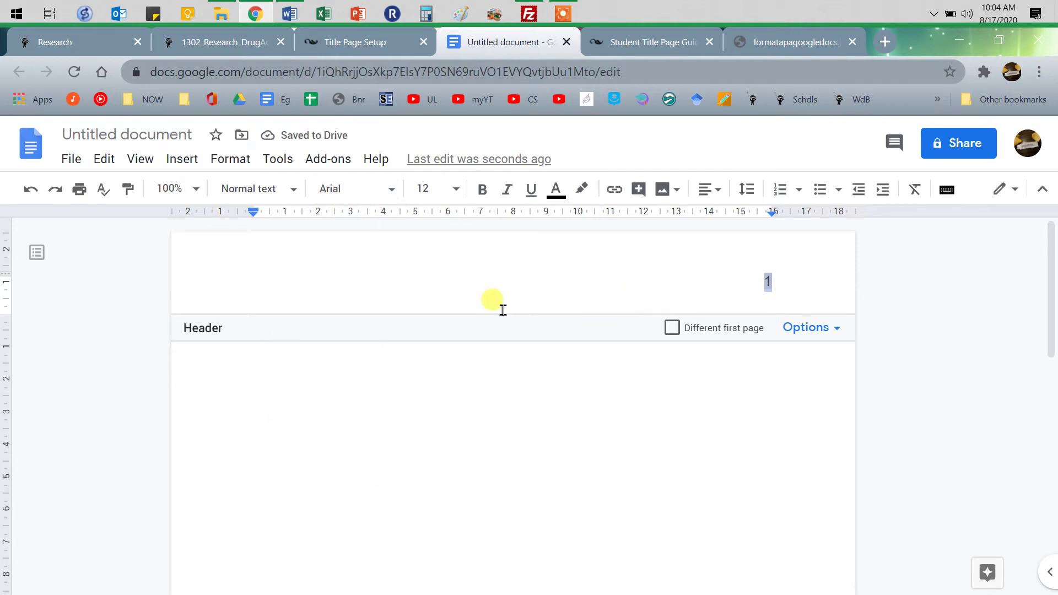
click(315, 416)
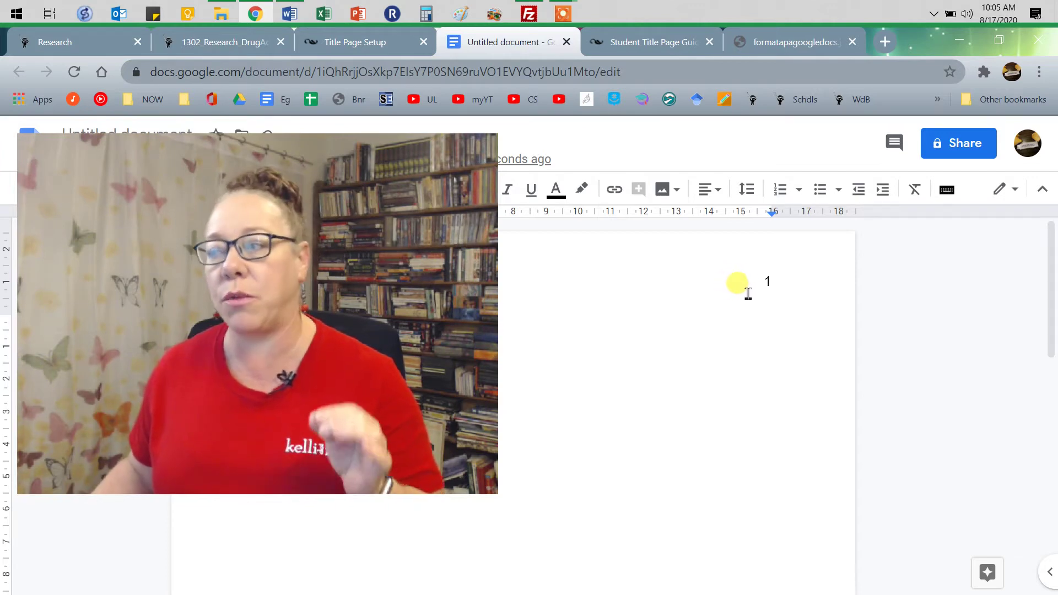
click(774, 287)
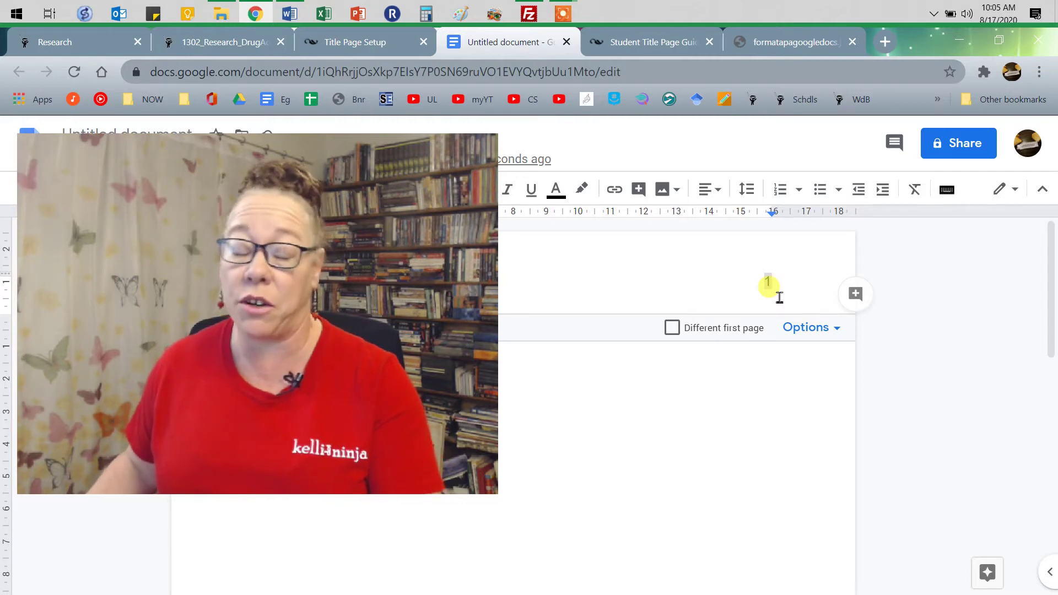
drag(775, 282, 756, 284)
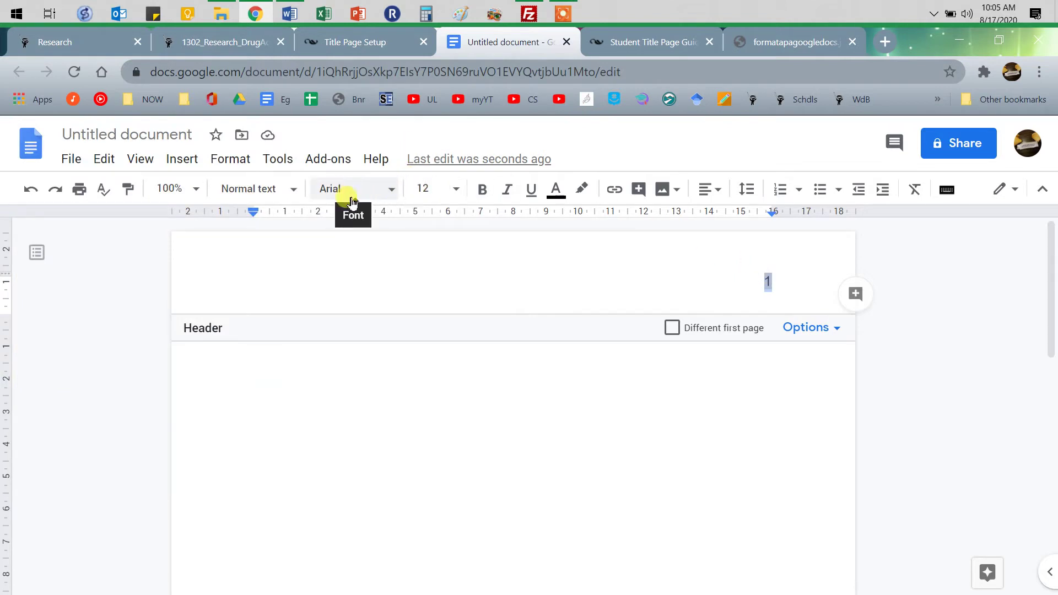
- Apply Double line spacing to the whole document body via Format > Line spacing
click(273, 370)
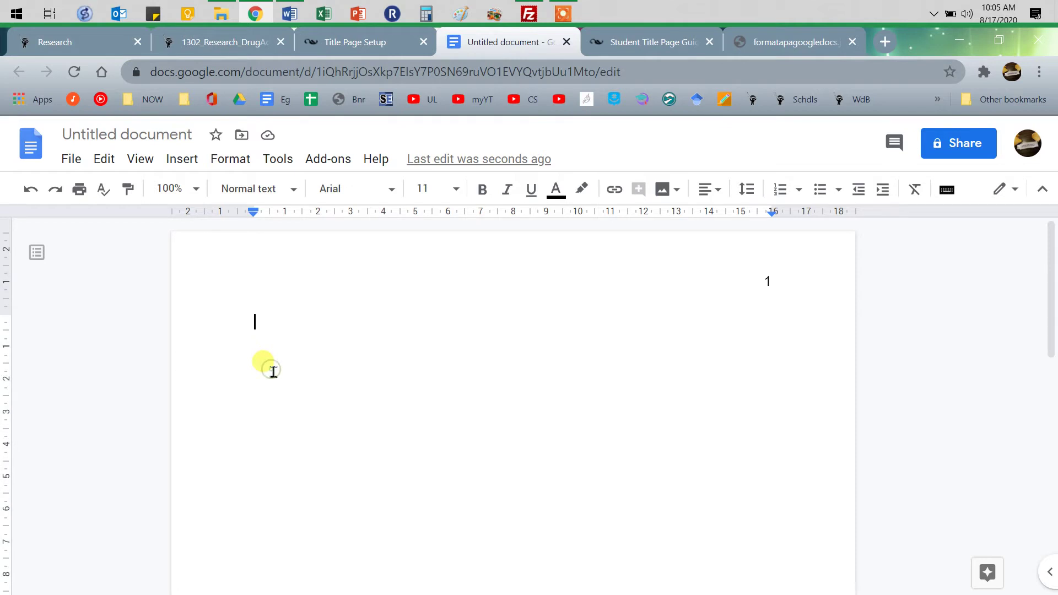
key(ctrl+a)
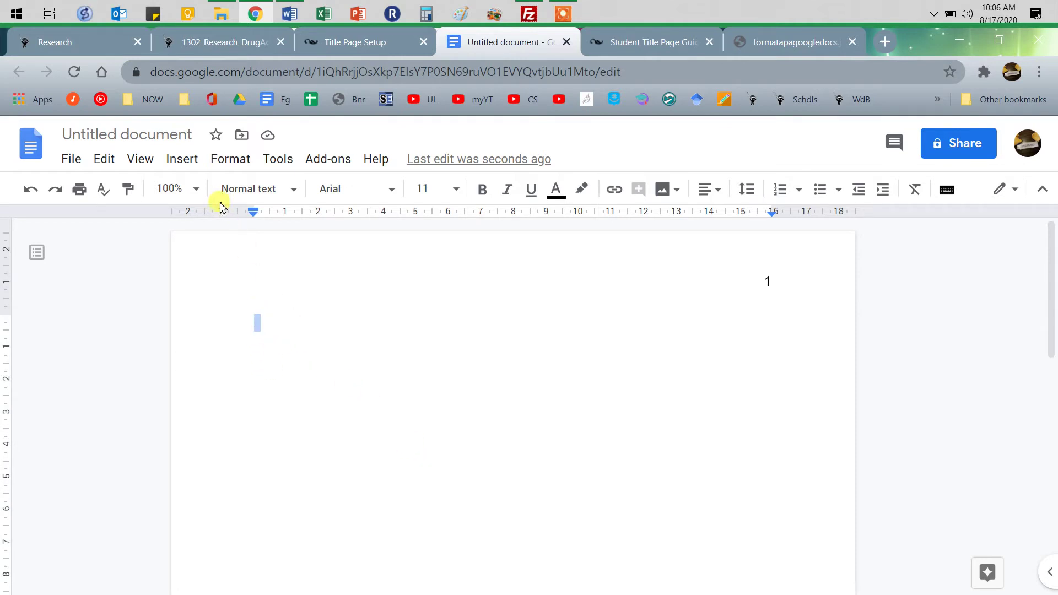
click(249, 162)
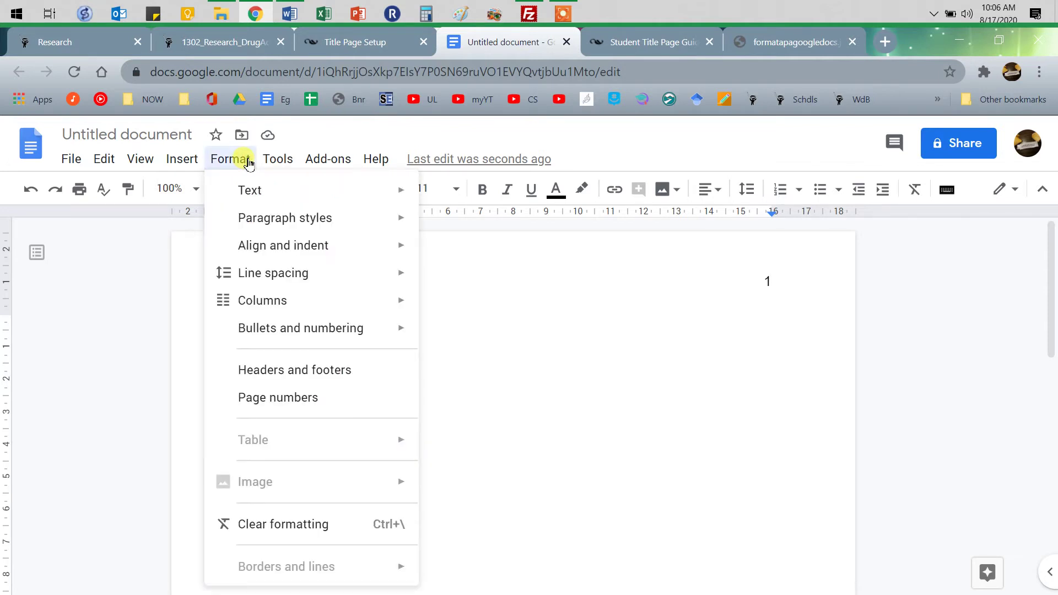
mouse_move(304, 223)
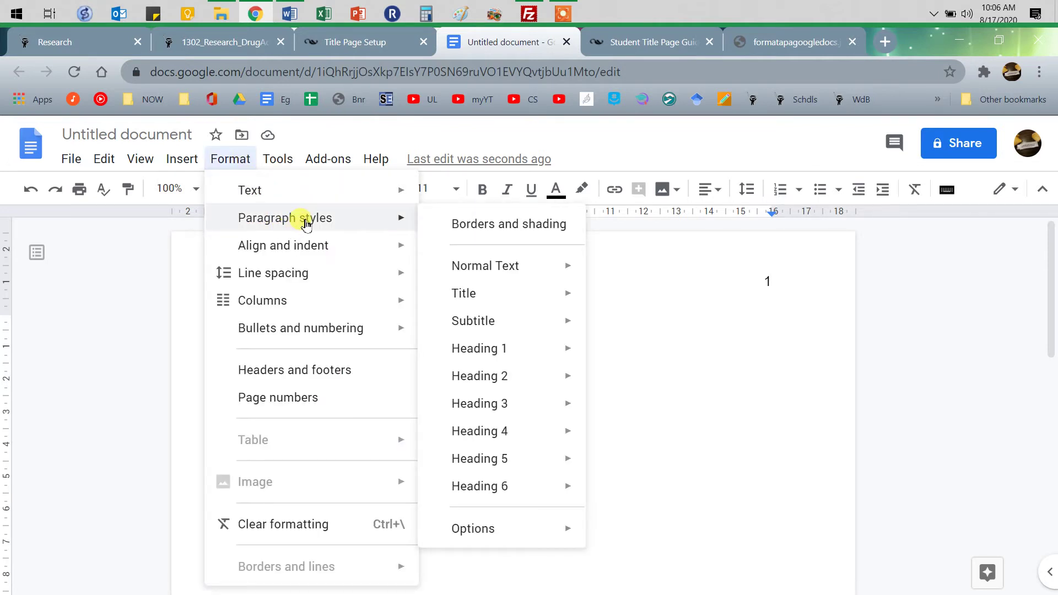
mouse_move(318, 254)
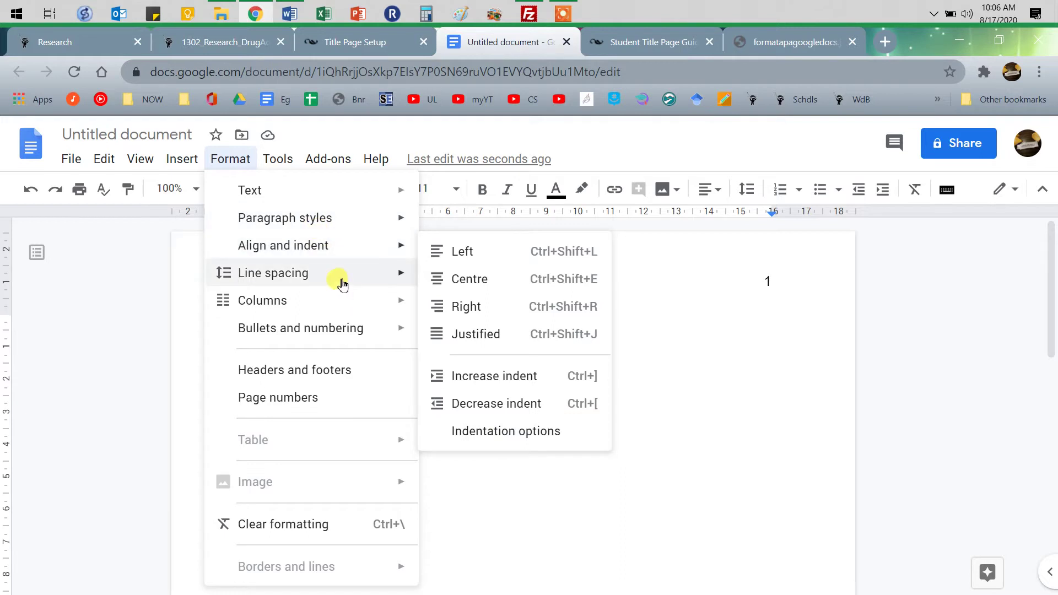
mouse_move(338, 274)
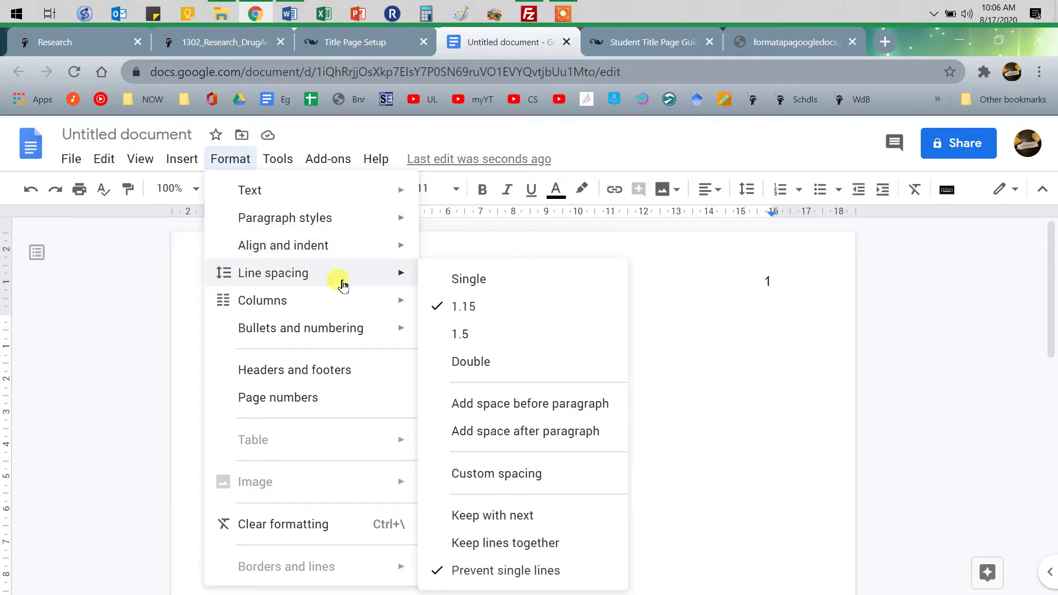
click(464, 362)
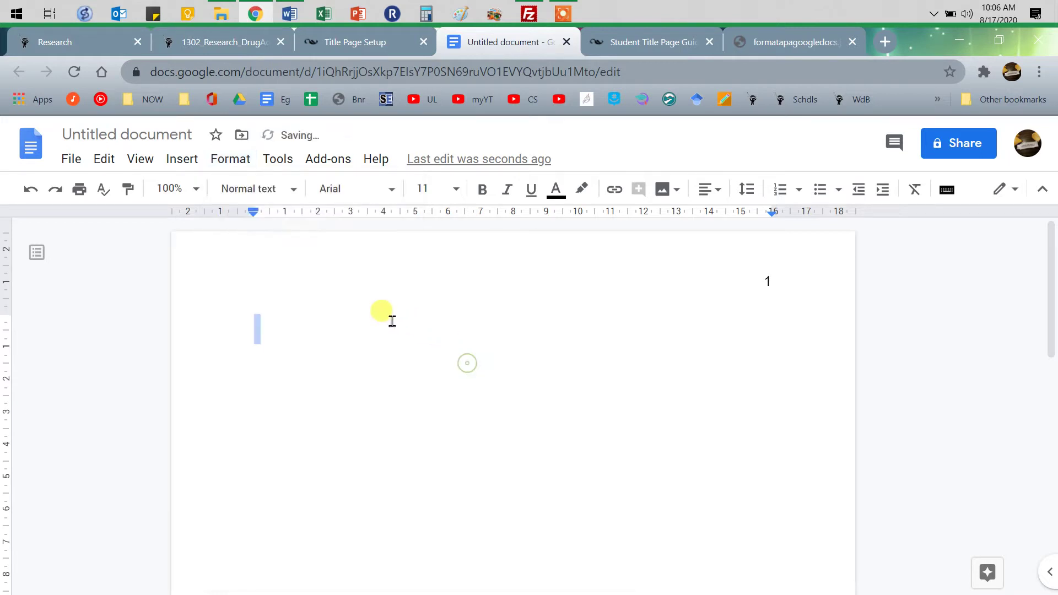
click(230, 160)
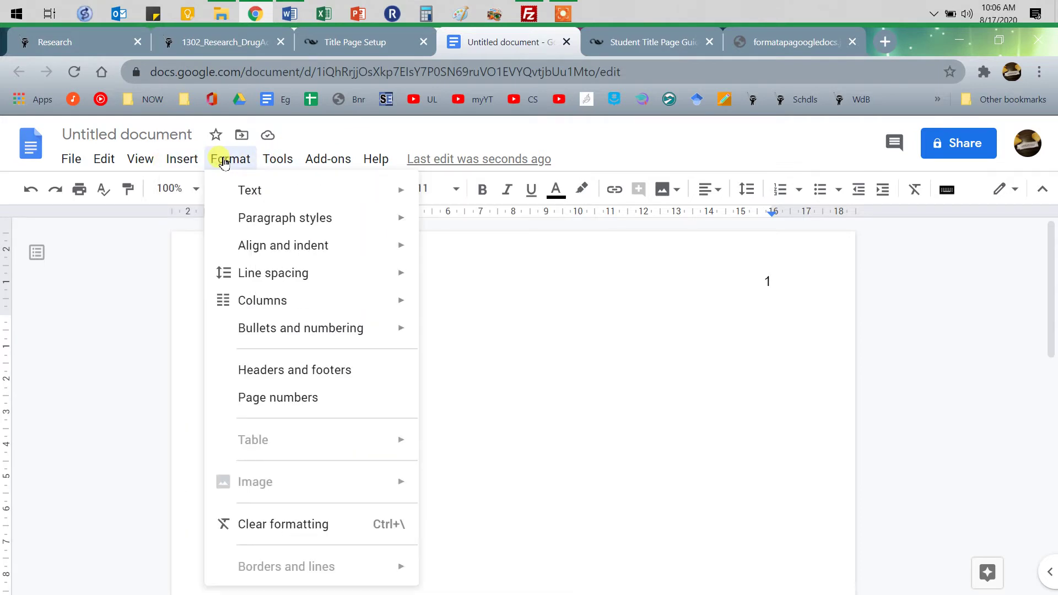
mouse_move(358, 229)
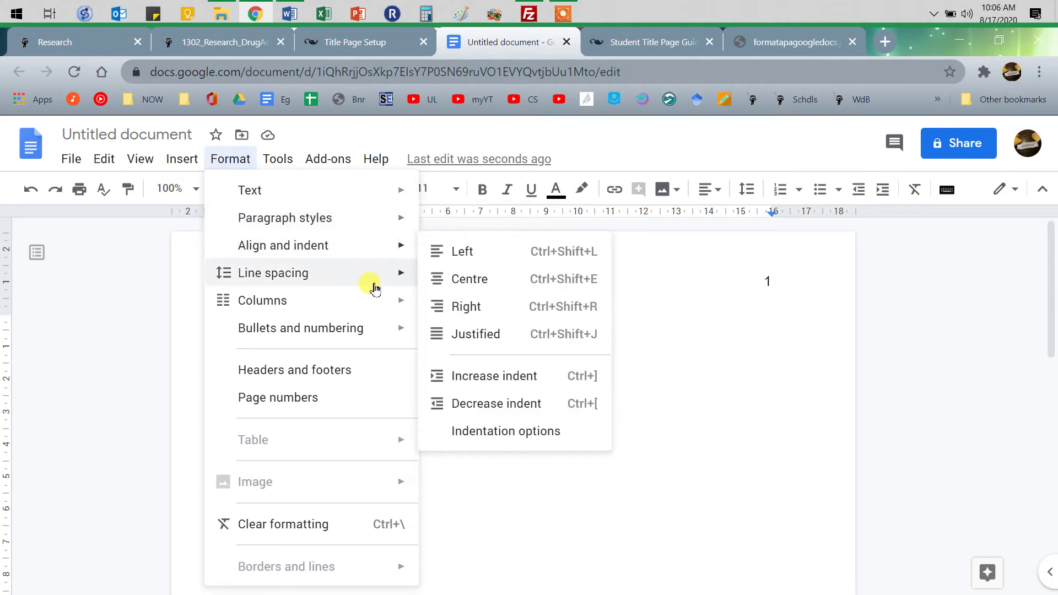
mouse_move(375, 288)
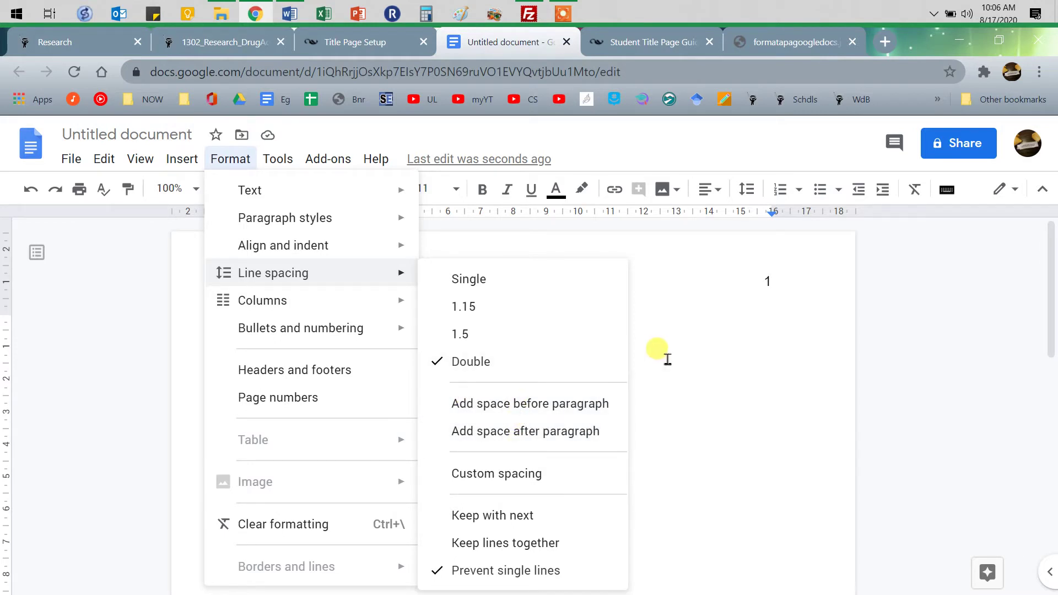
click(736, 354)
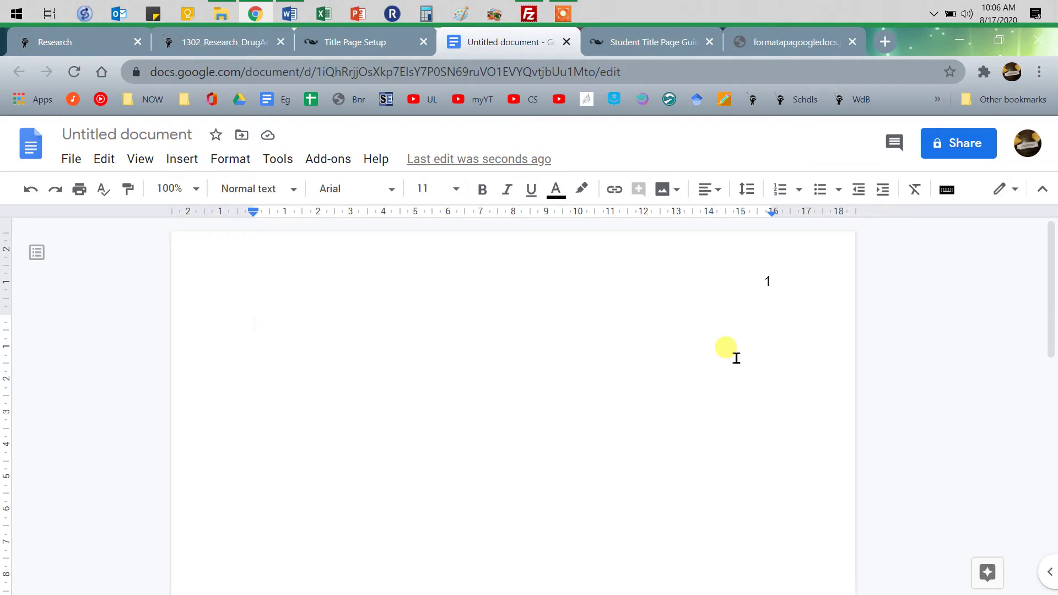
- Centre the text and type the title 'My Spiffy Title:' followed by 'My Cool Subtitle'
key(ctrl+l)
key(BackSpace)
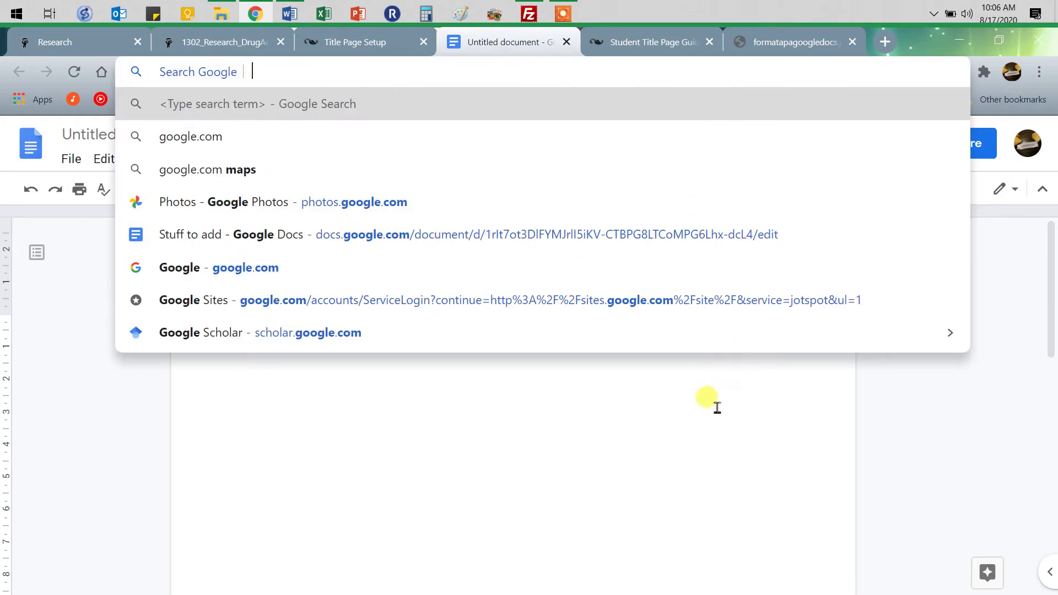
click(704, 399)
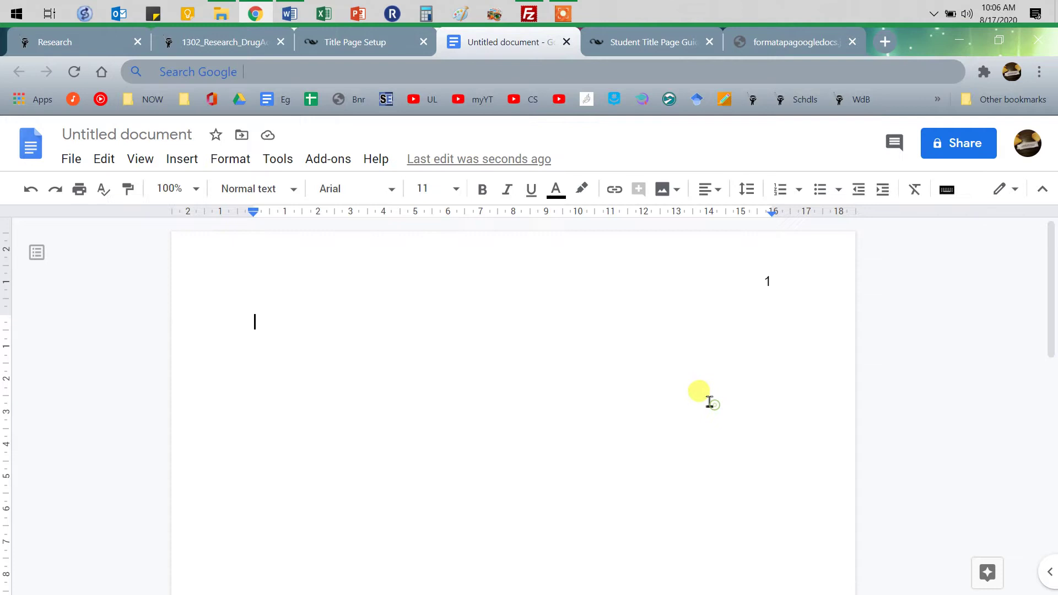
click(709, 189)
click(663, 224)
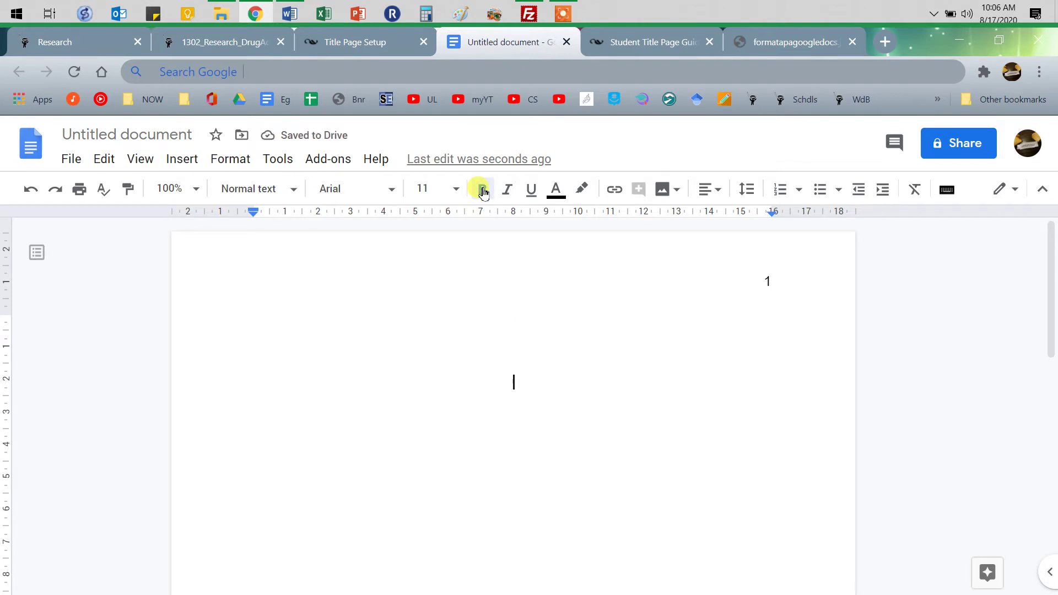
text(My Spiff)
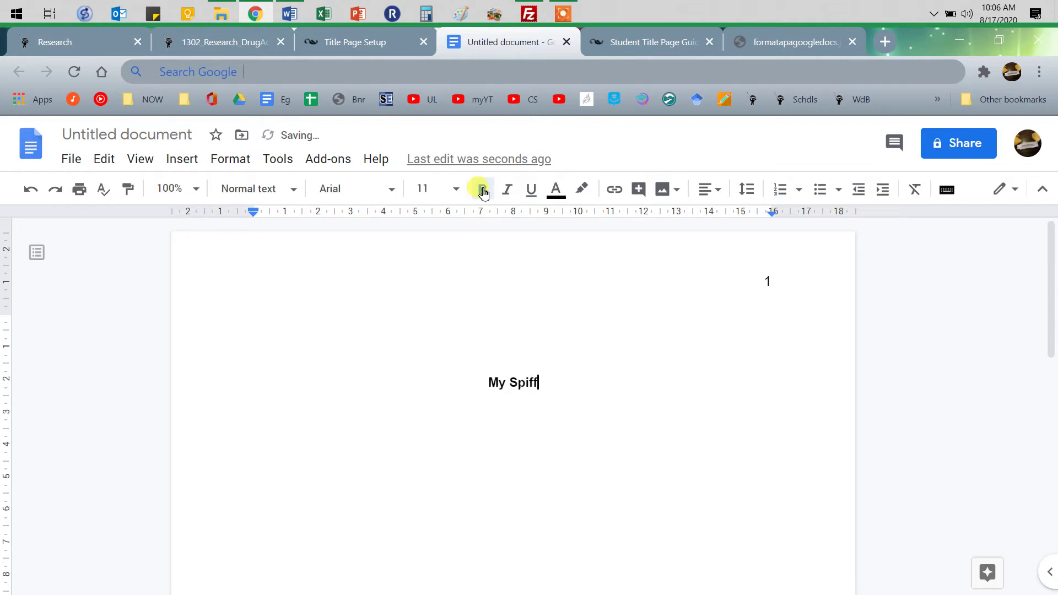
text(y TItle)
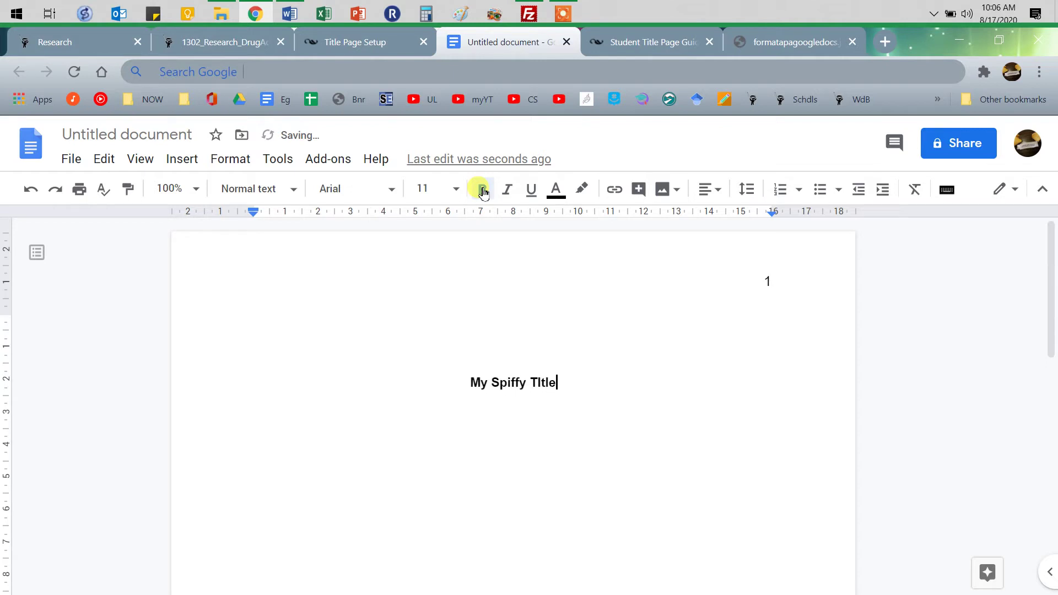
key(BackSpace)
key(BackSpace)
key(BackSpace)
key(BackSpace)
text(i)
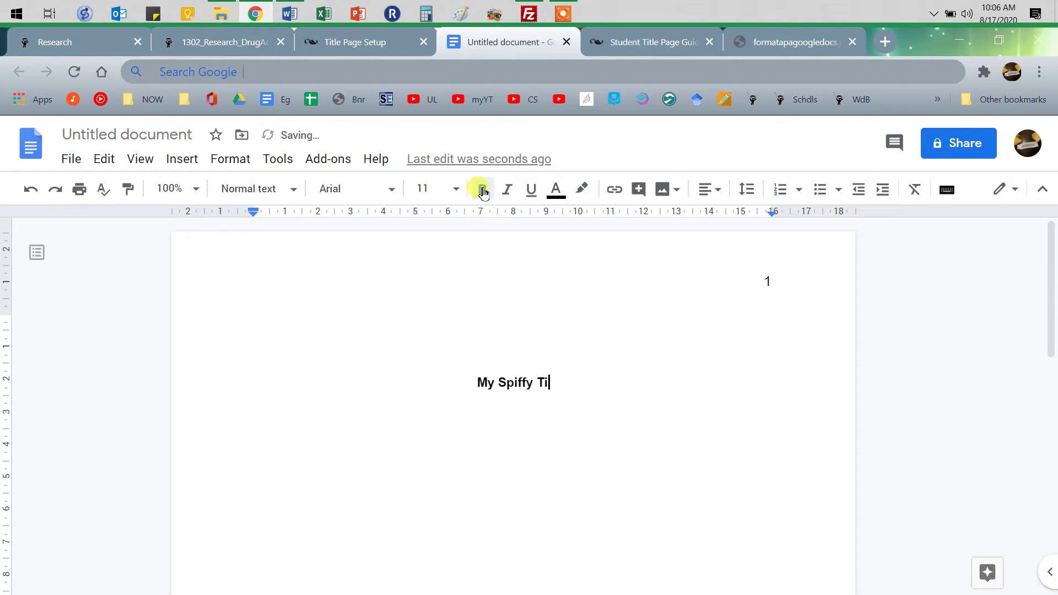
text(tle: )
text(My Cool Subtitle)
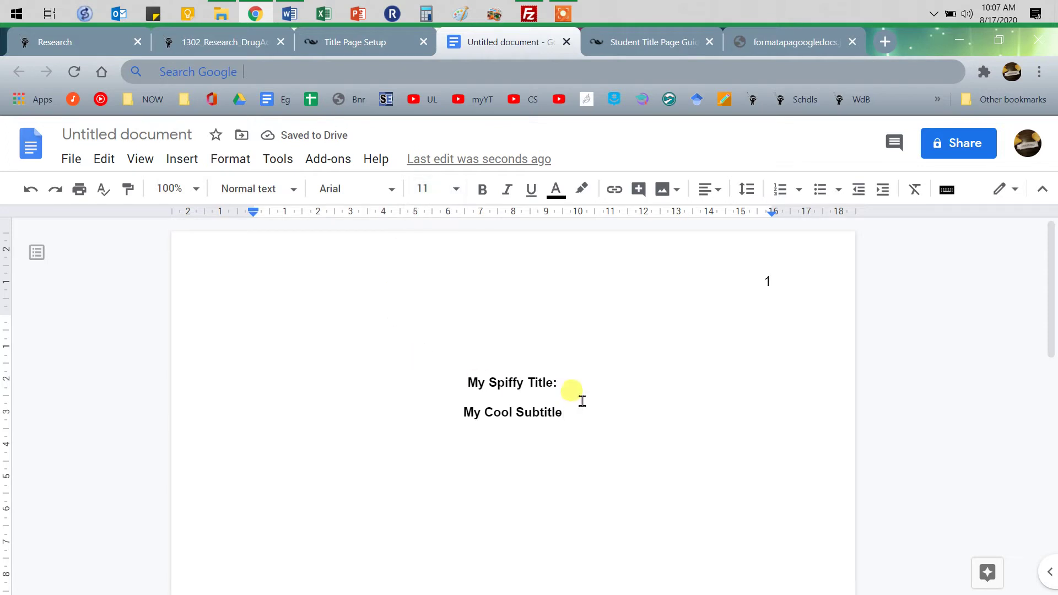
- Make the title and subtitle 12 pt and switch bold off after 'Subtitle'
key(ctrl+a)
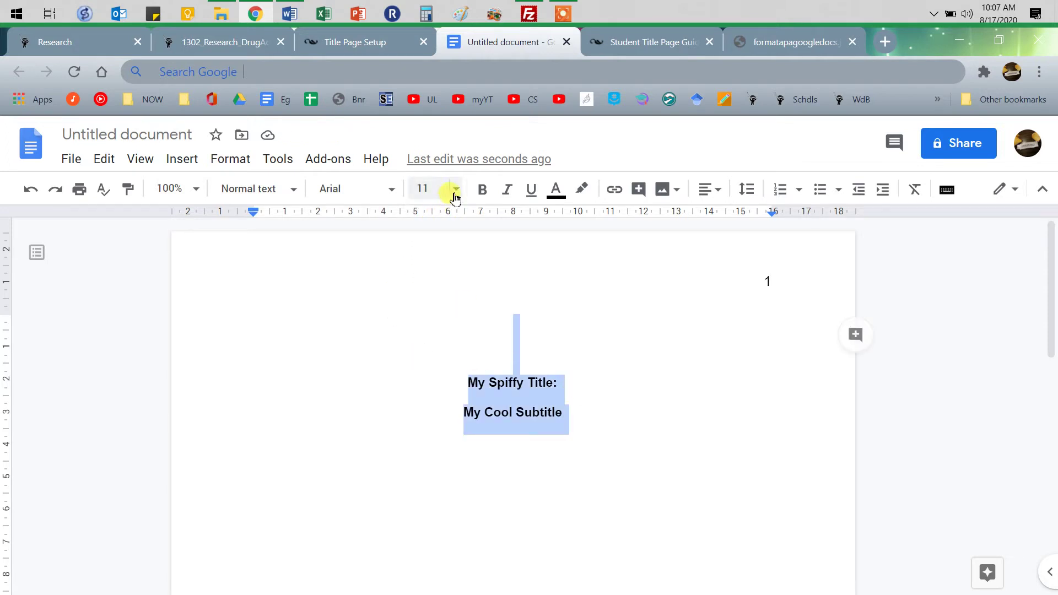
click(455, 194)
click(424, 331)
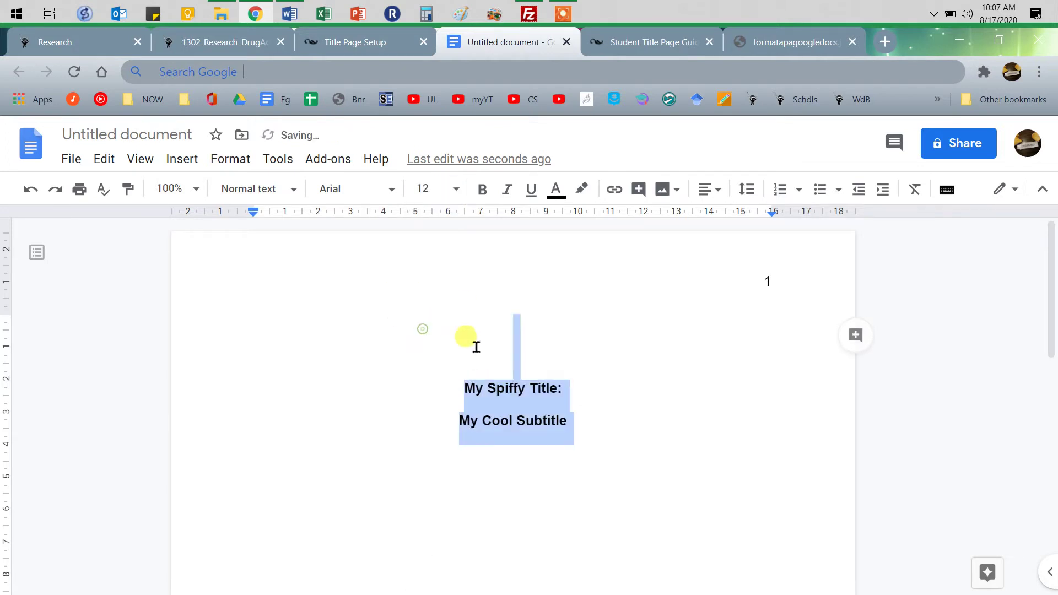
click(577, 430)
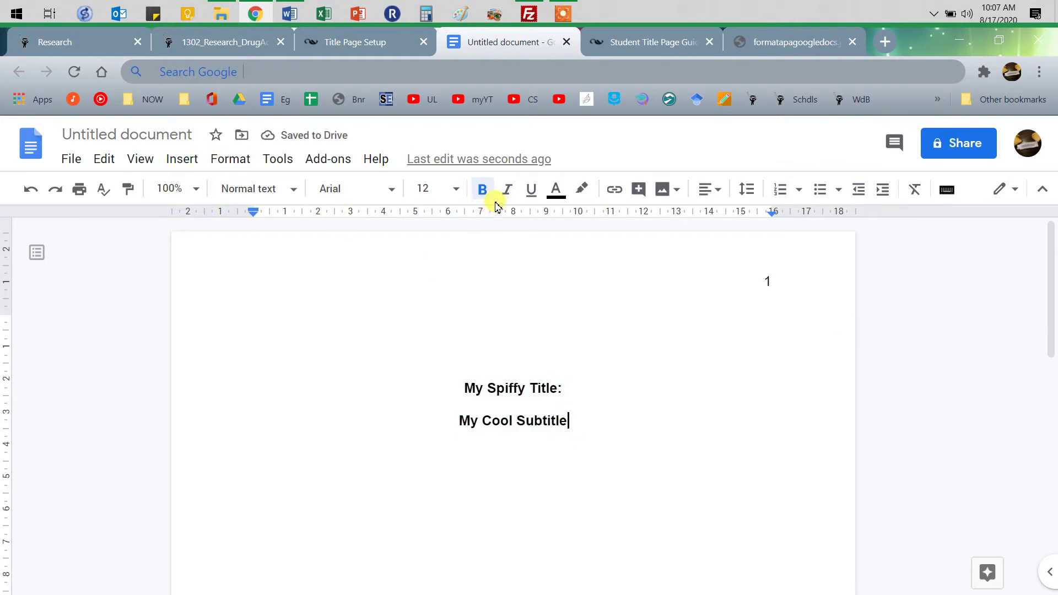
click(477, 191)
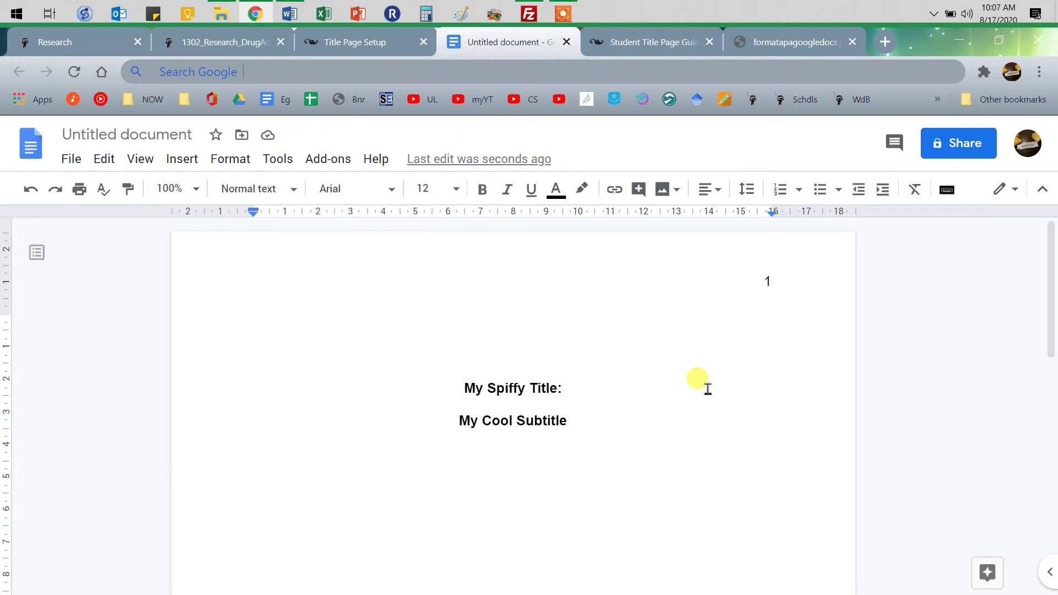
- Add the author line 'Great Student Name' below the subtitle, leaving a new line after it
key(Return)
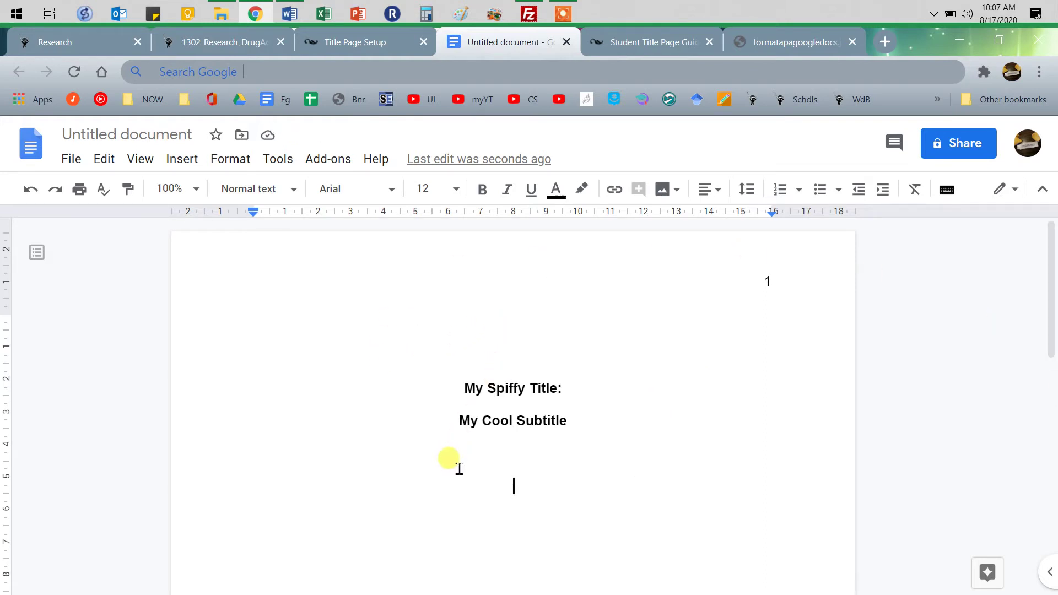
scroll(639, 438, down, 3)
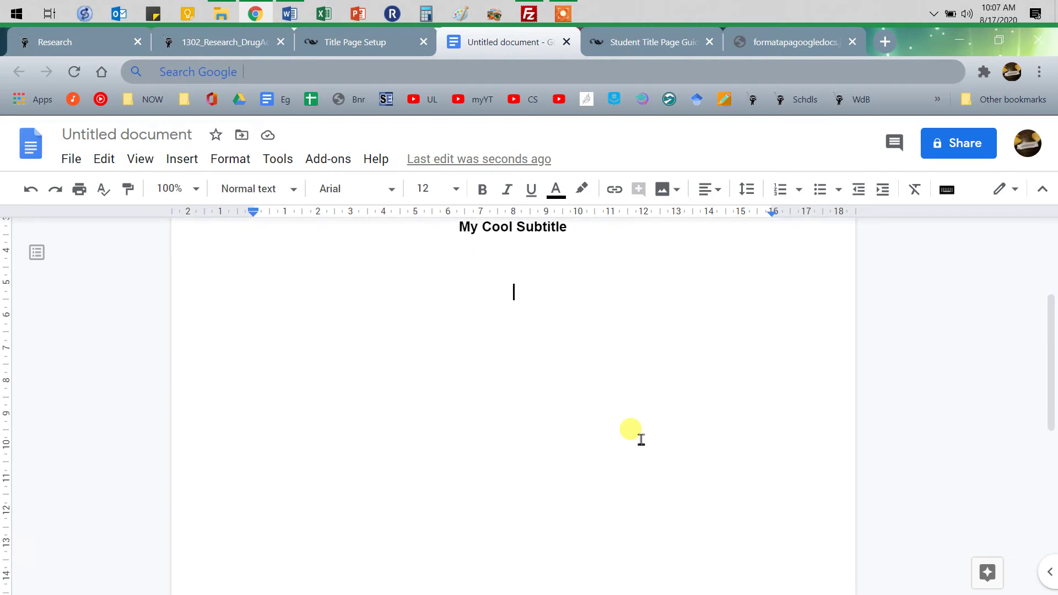
text(Great St)
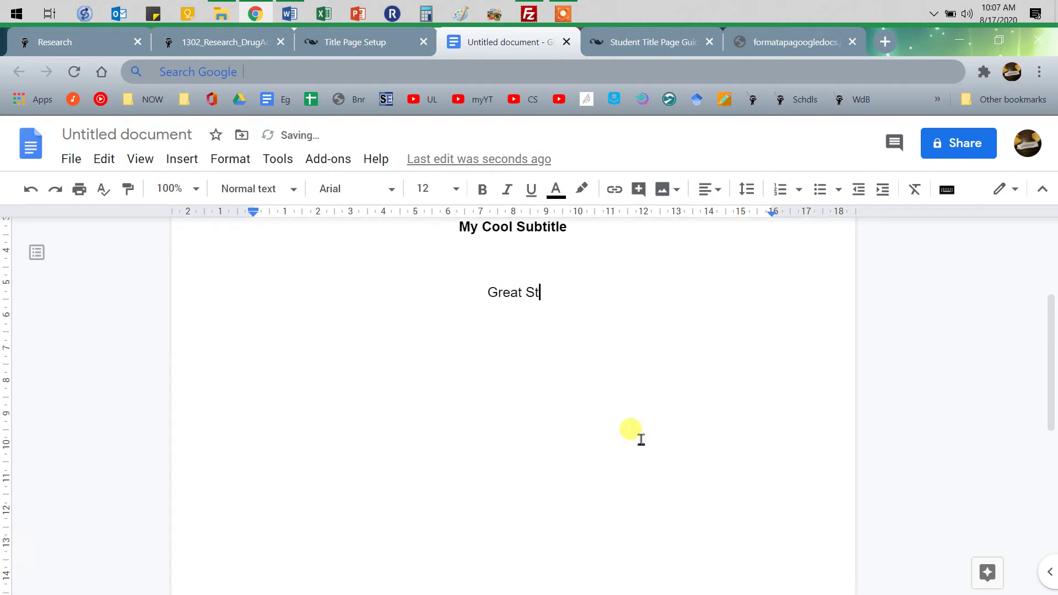
text(udent Name)
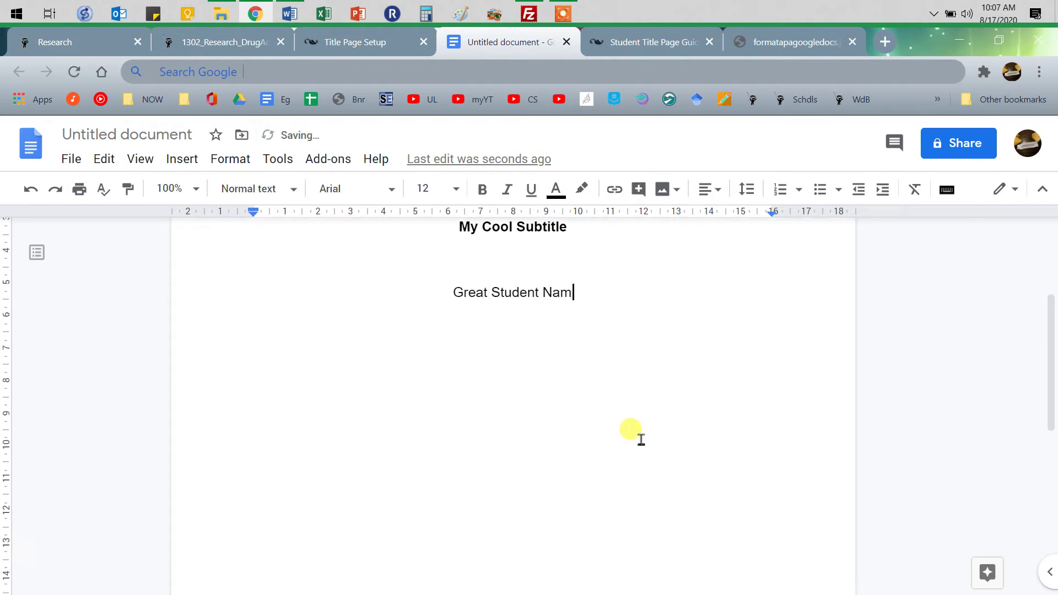
key(Return)
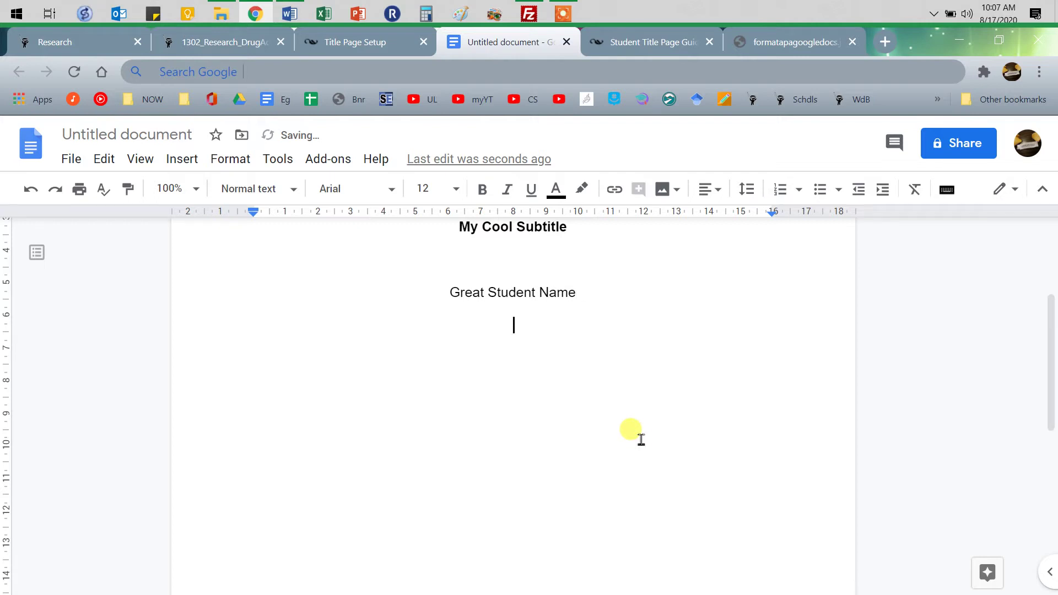
- Type the affiliation 'English Discipline, El Paso Community College' under the author, checking the APA example
click(349, 42)
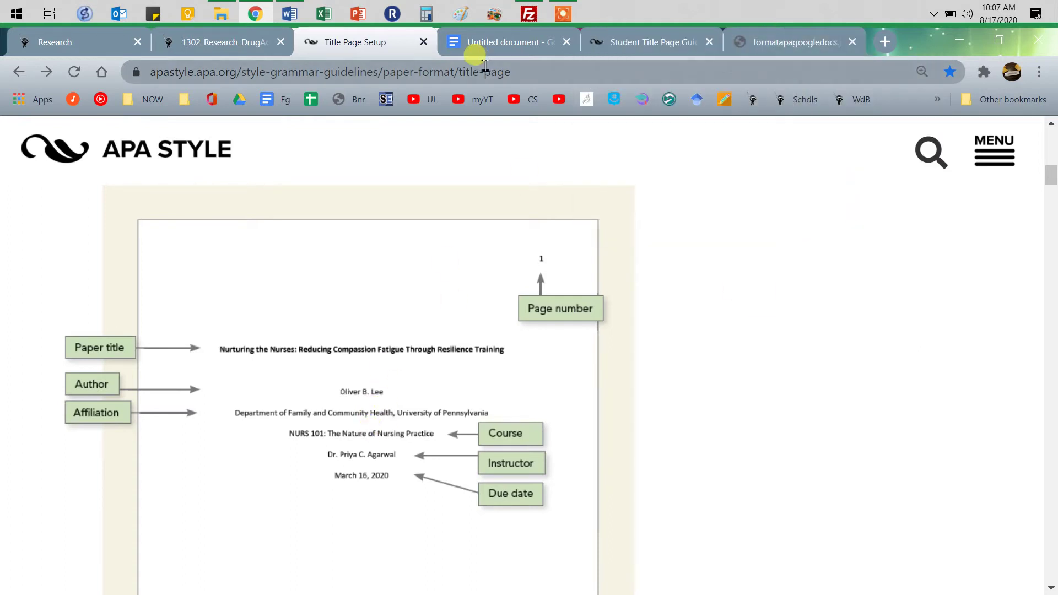
click(479, 47)
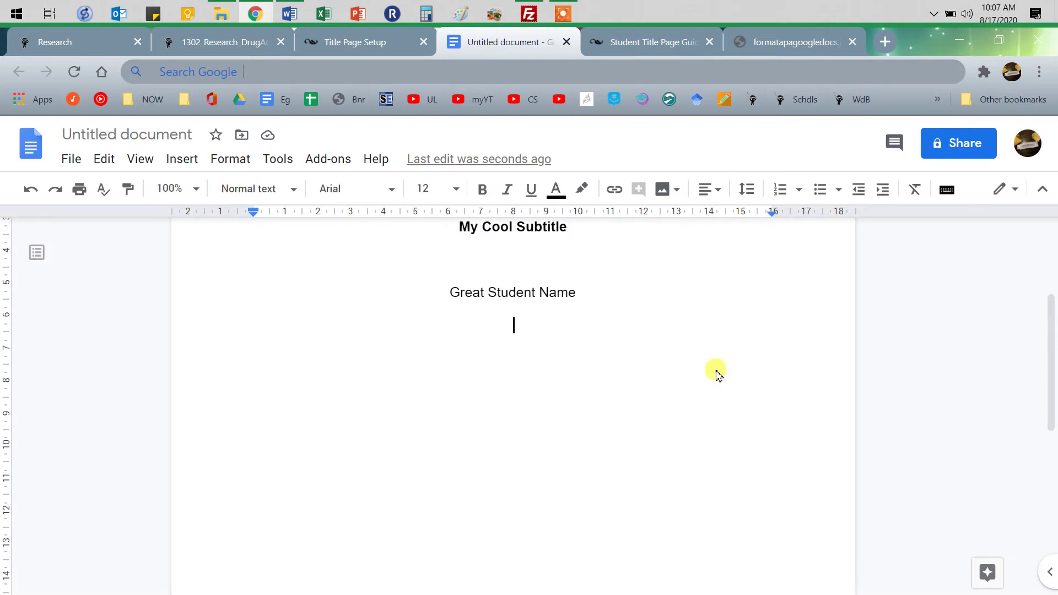
text(English Dlc)
key(BackSpace)
key(BackSpace)
text(isci)
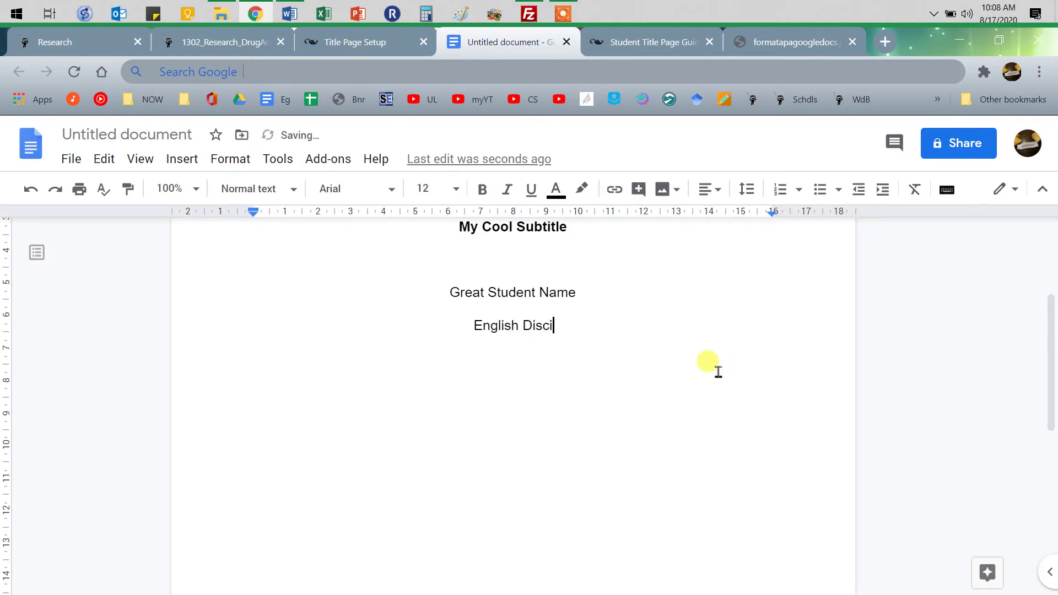
text(pline, El Paso Community College)
key(Return)
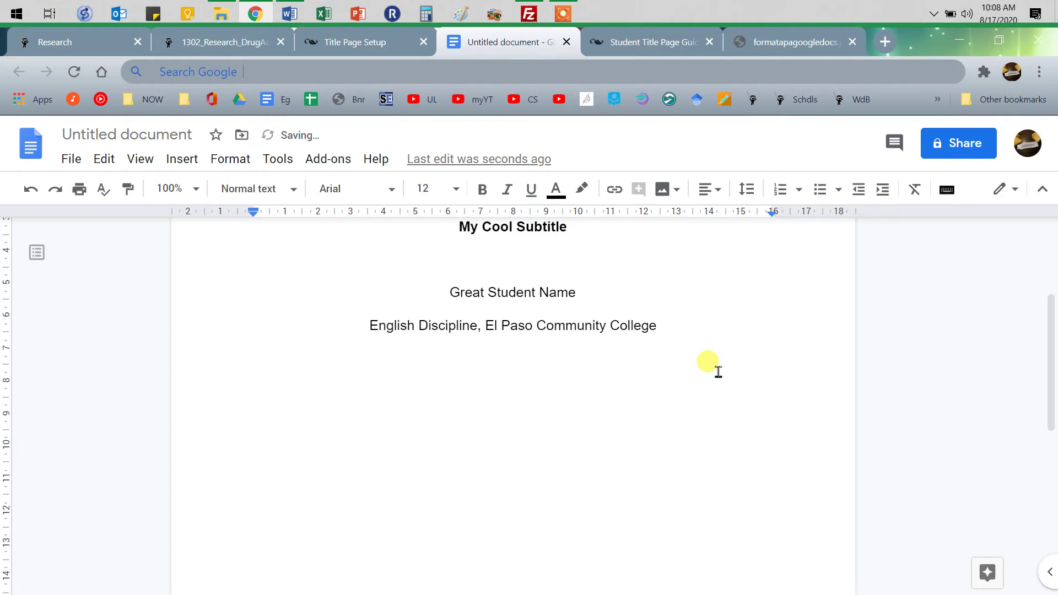
click(329, 51)
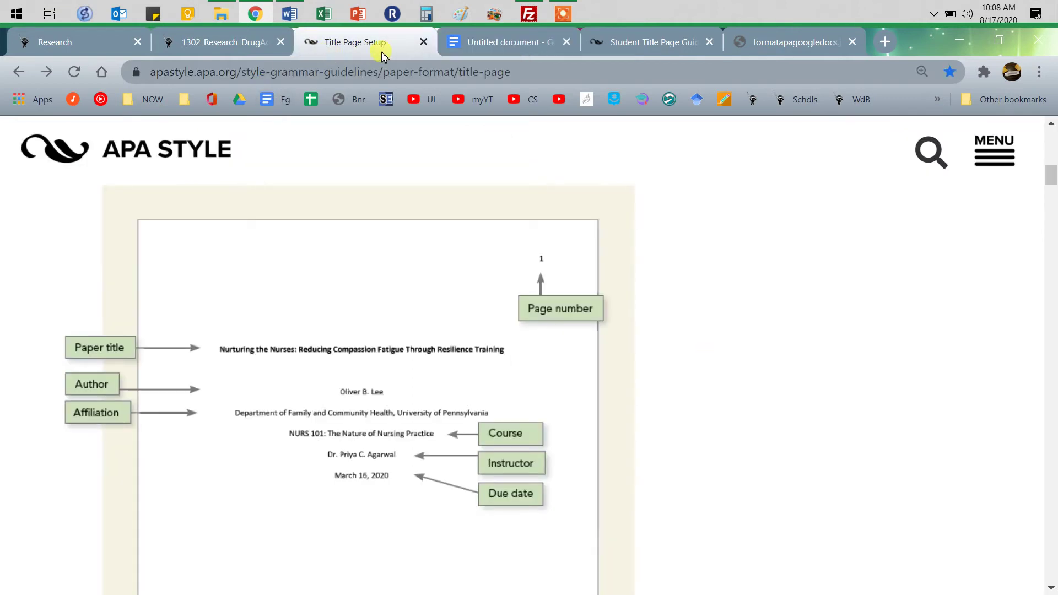
- Type the course line 'ENGL 1301: Composition I' and select 'Composition I'
click(515, 42)
text(En)
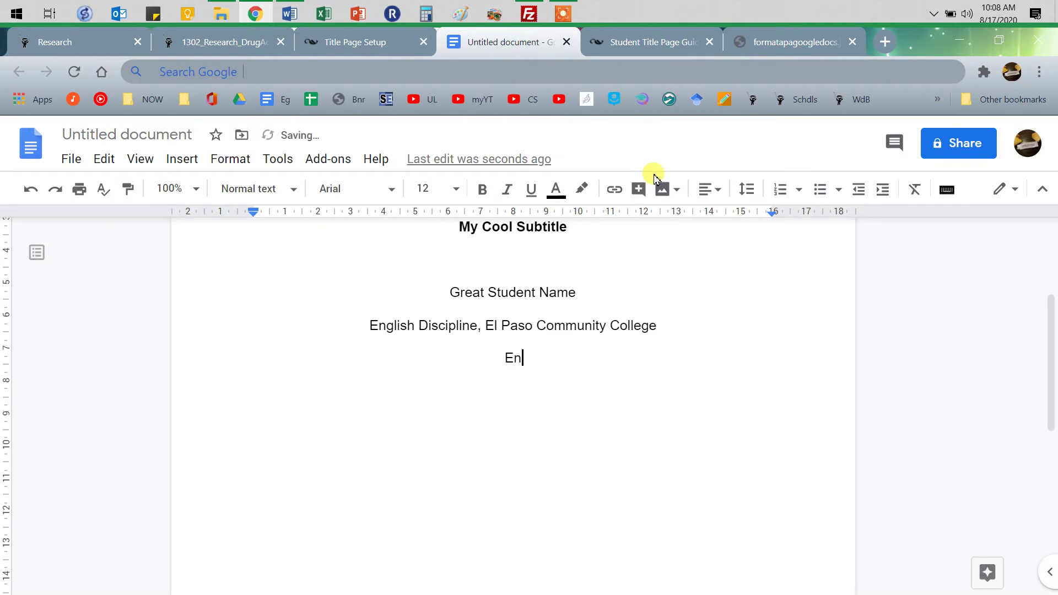
text(GL 1301: C)
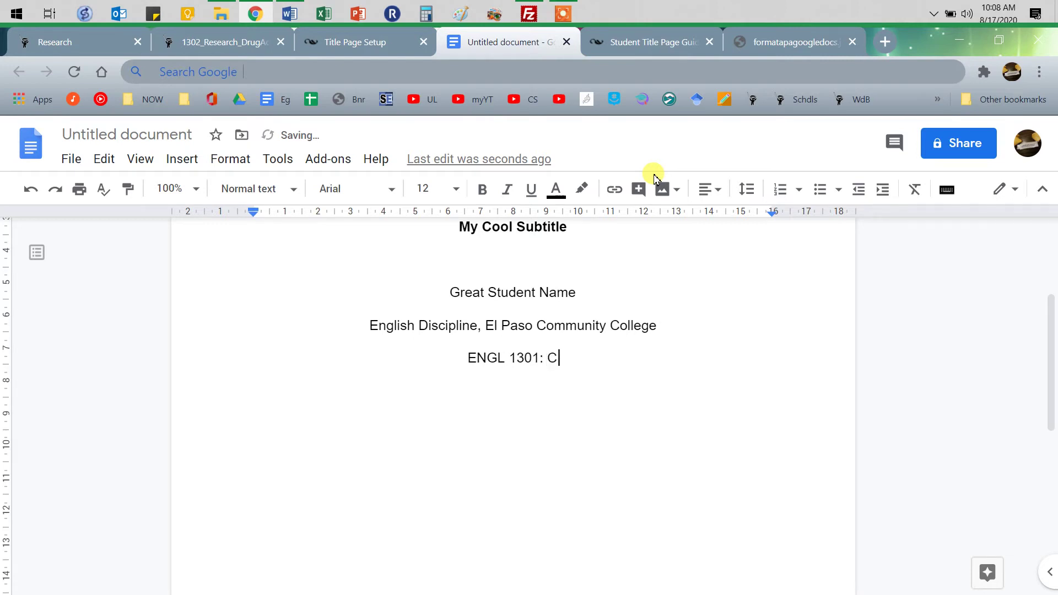
text(omposition I)
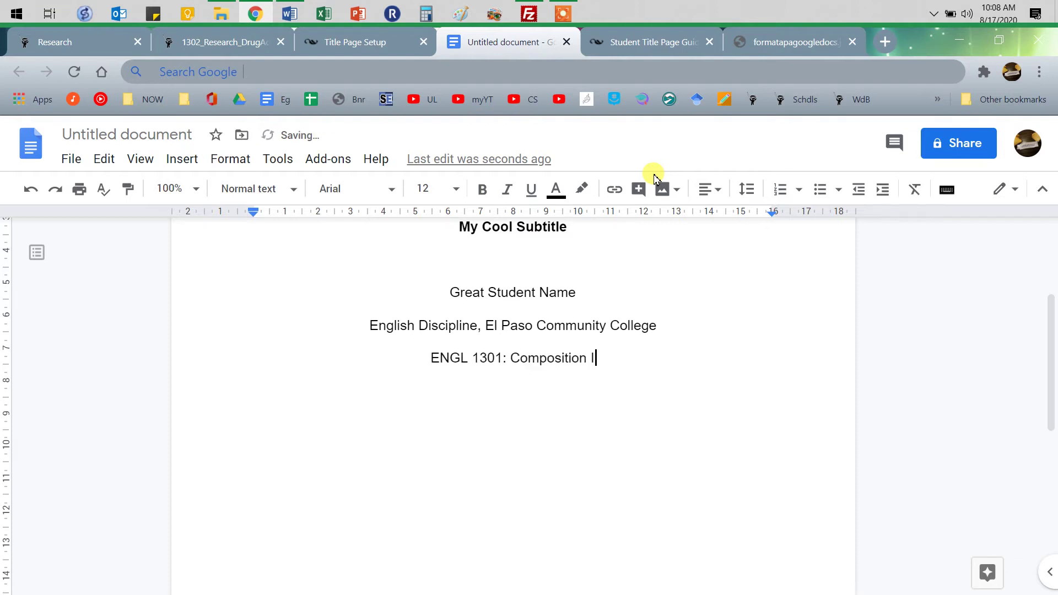
drag(601, 359, 515, 354)
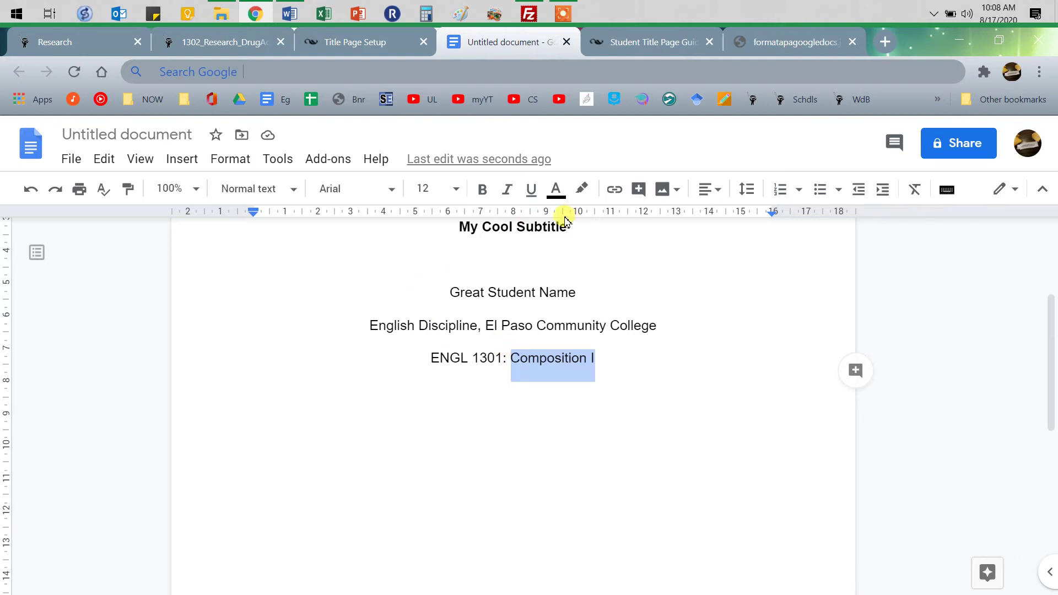
- Open the MyEPCC college portal bookmark in a new browser tab
right_click(641, 102)
click(654, 116)
click(790, 47)
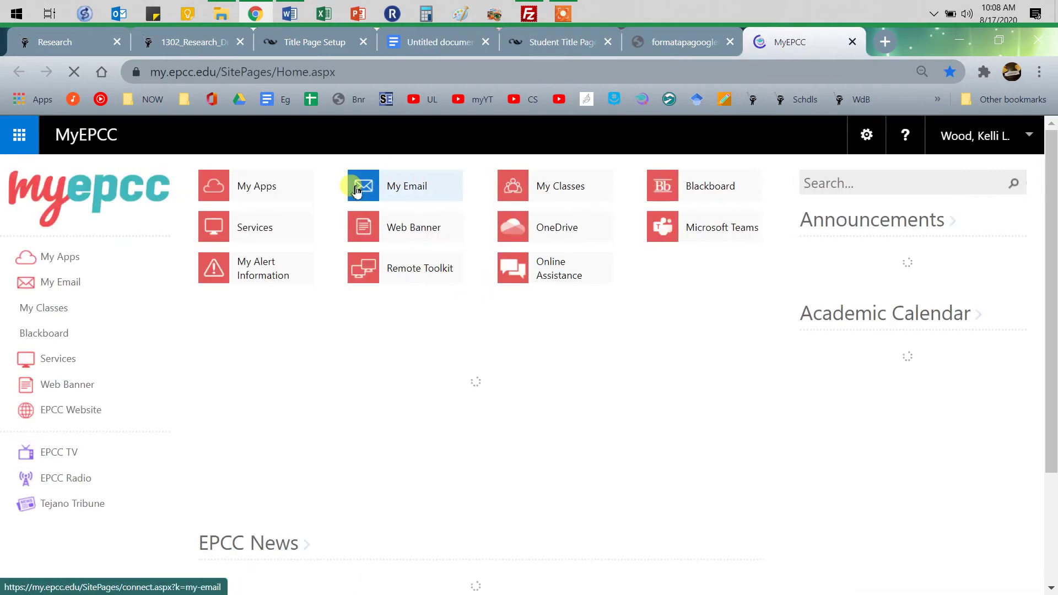
- Look up ENGL 1301 in the portal's course descriptions and open its syllabus PDF
click(240, 228)
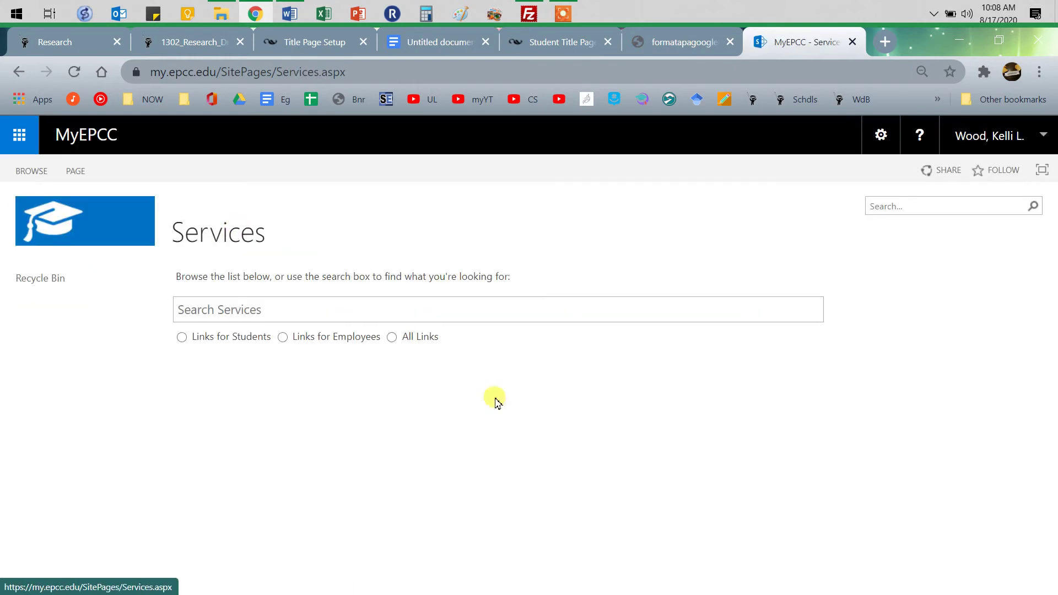
scroll(843, 427, down, 6)
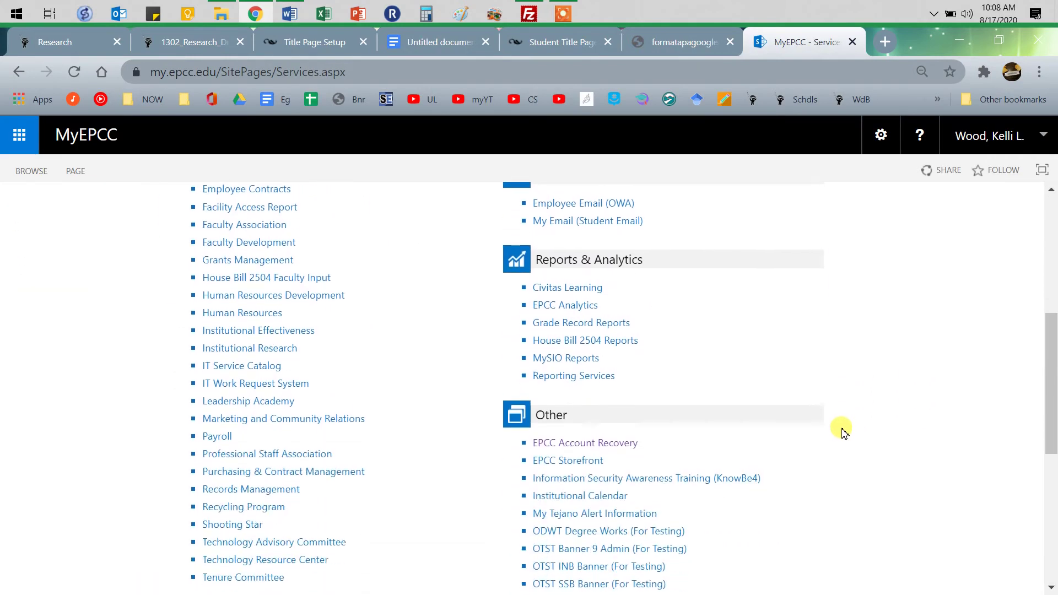
scroll(843, 430, down, 4)
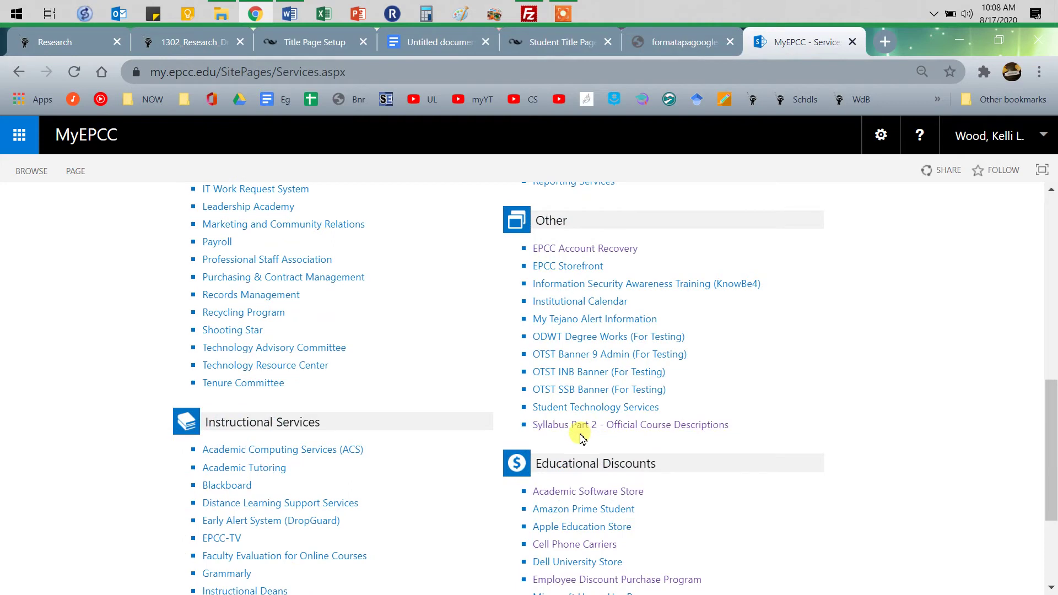
click(580, 433)
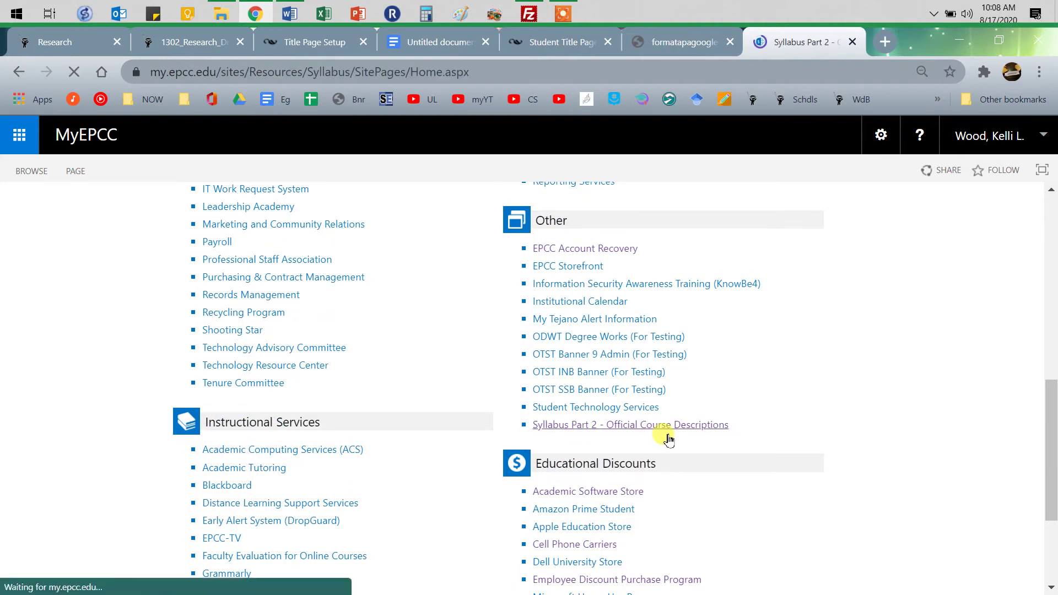
click(276, 394)
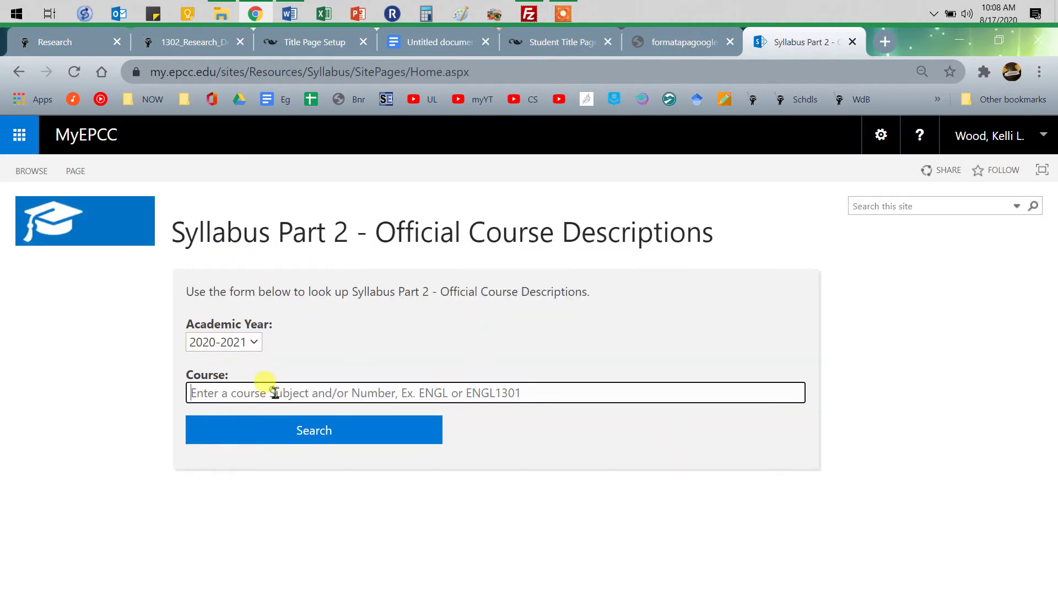
text(ENGL 1301)
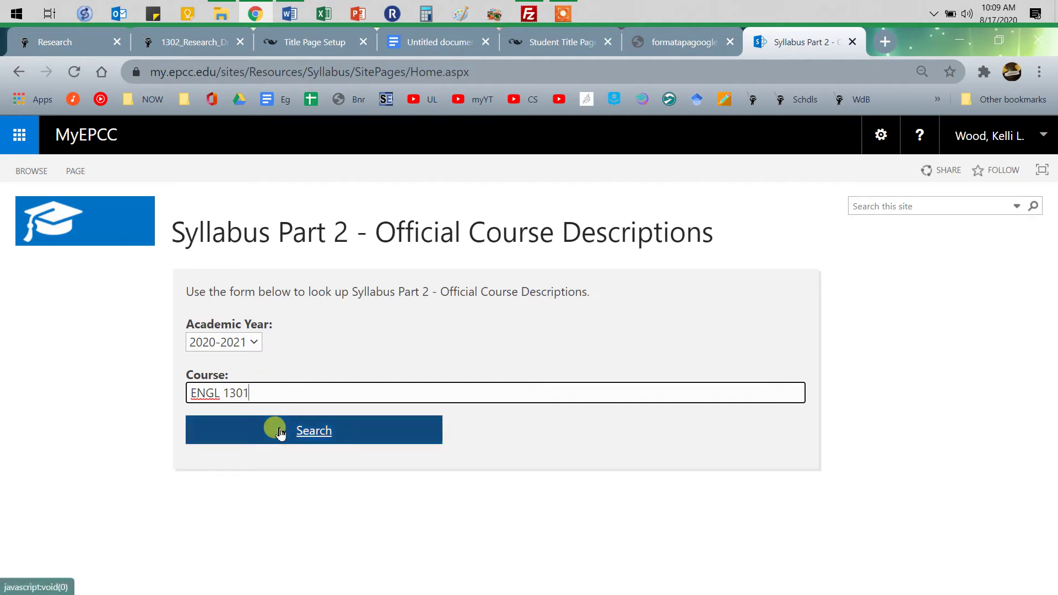
click(295, 429)
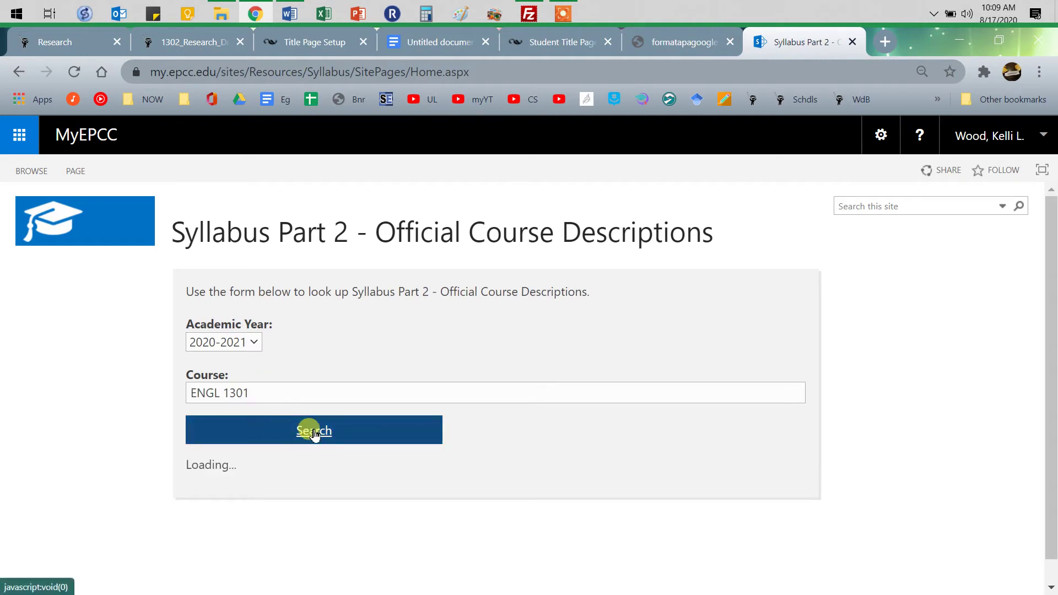
click(253, 500)
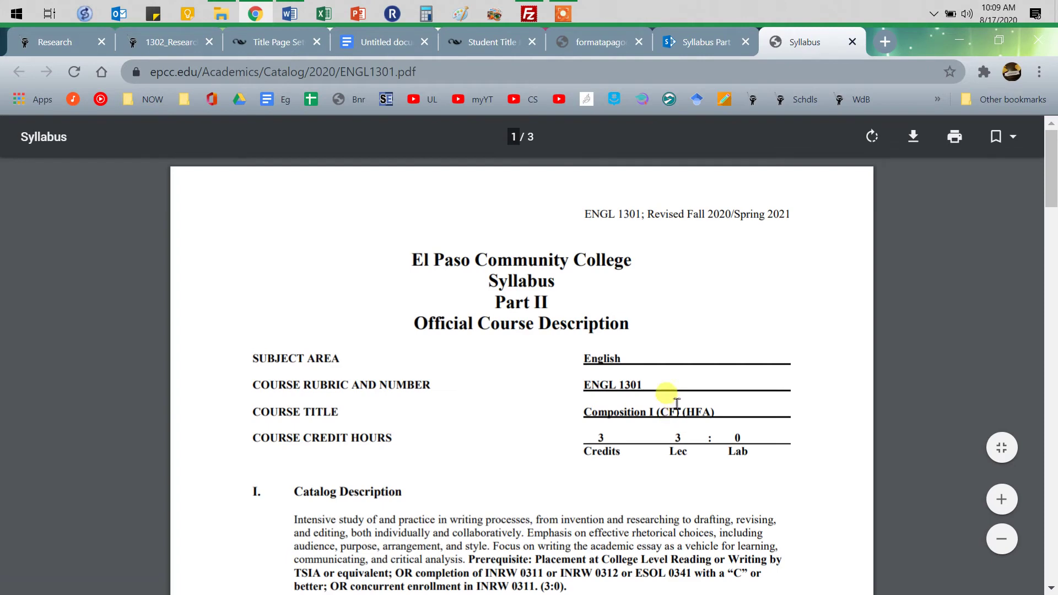
- Highlight 'ENGL 1301' and 'Composition I' in the syllabus PDF to confirm the course title
drag(700, 389, 556, 389)
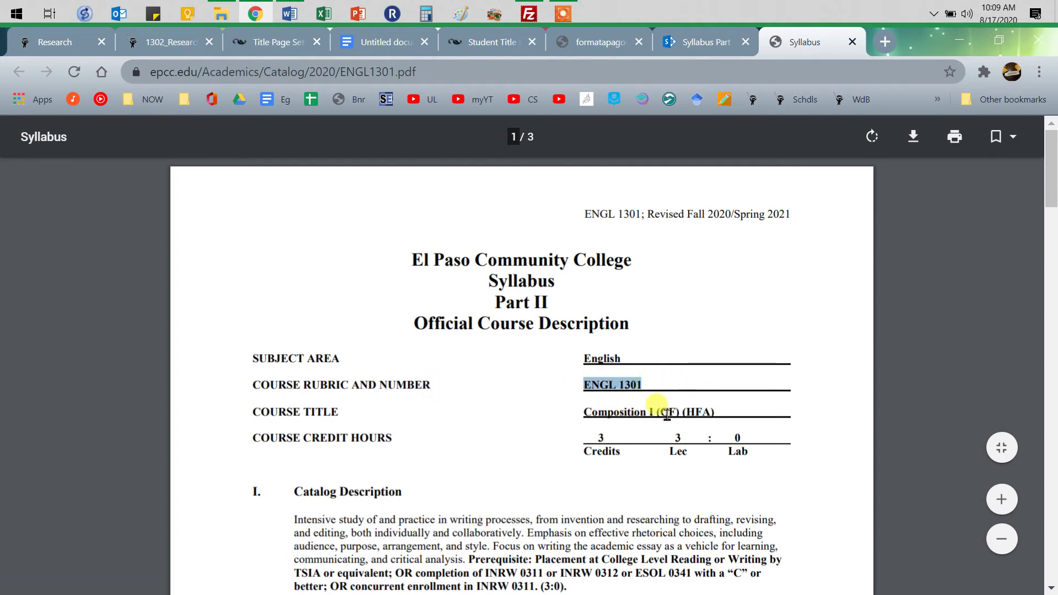
drag(655, 413, 564, 421)
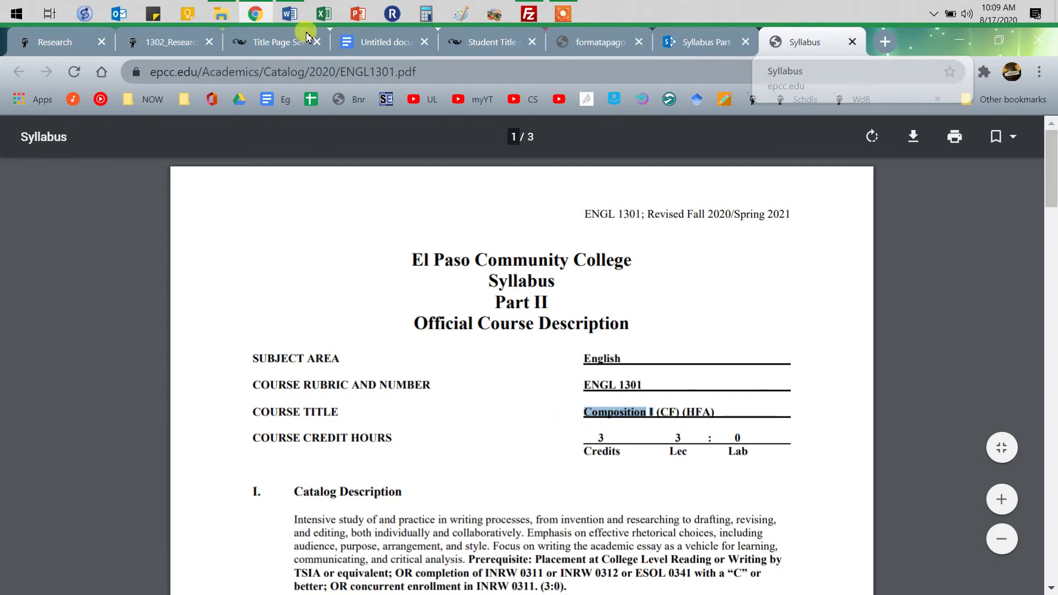
click(276, 41)
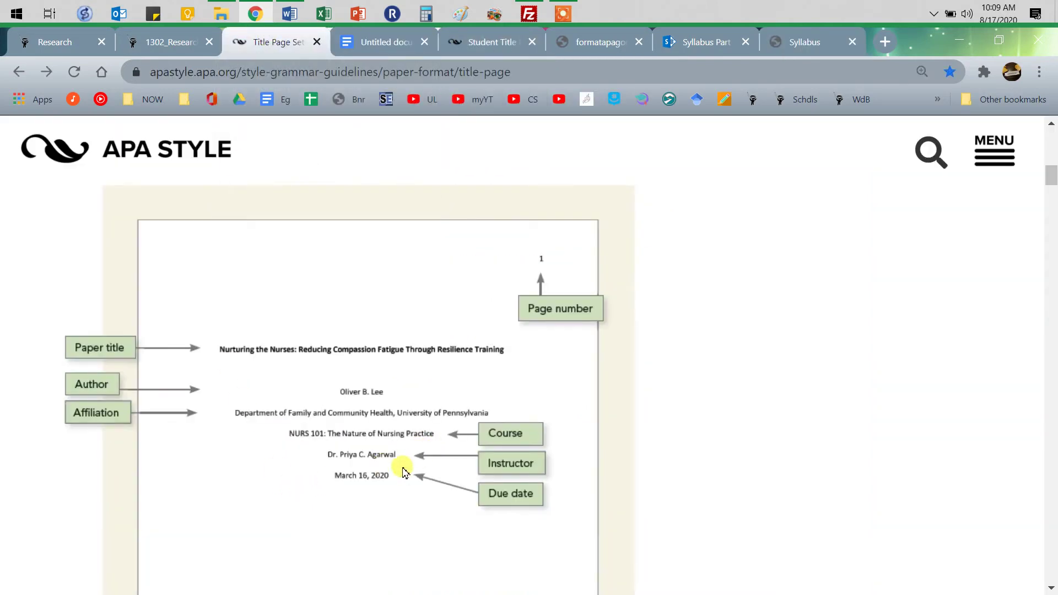
- Type the professor's name on a new centred line under the course line, ending with an empty line
click(358, 50)
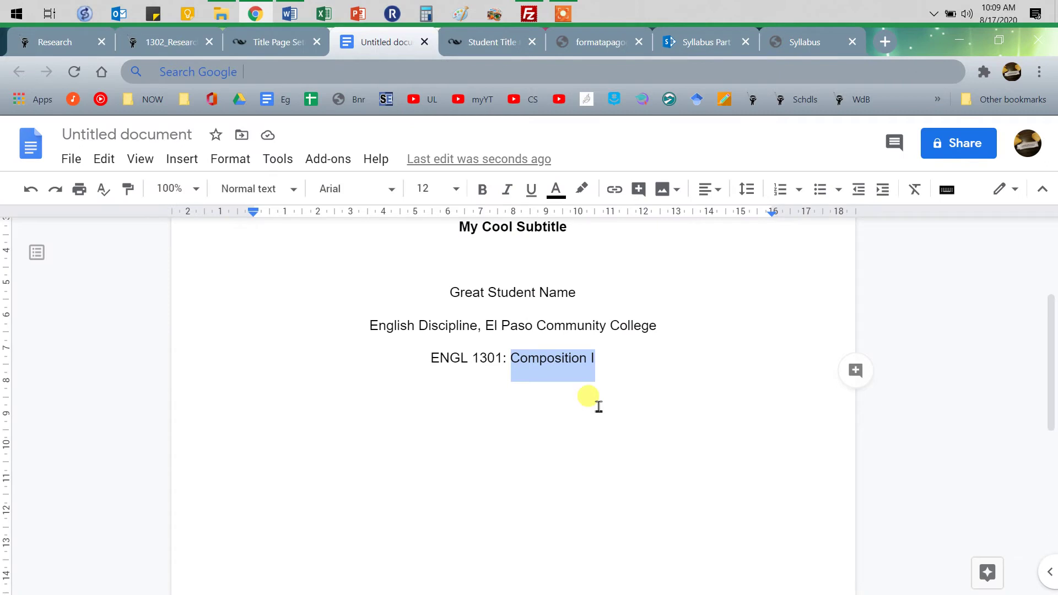
click(632, 360)
key(Return)
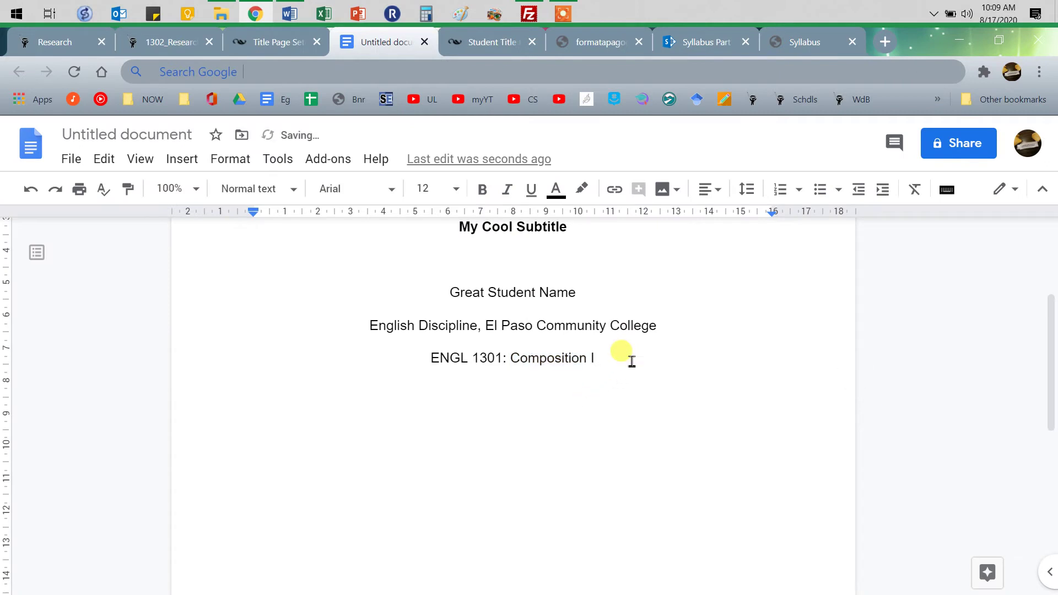
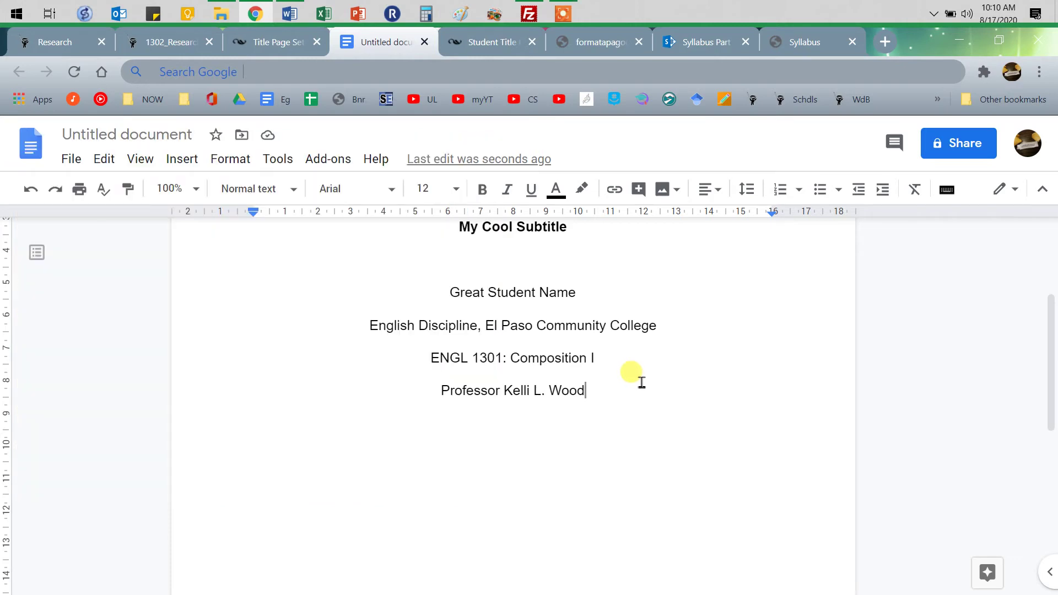
key(Return)
- Type the due date 'August 17, 2020' under the instructor line and insert a page break after it
click(261, 44)
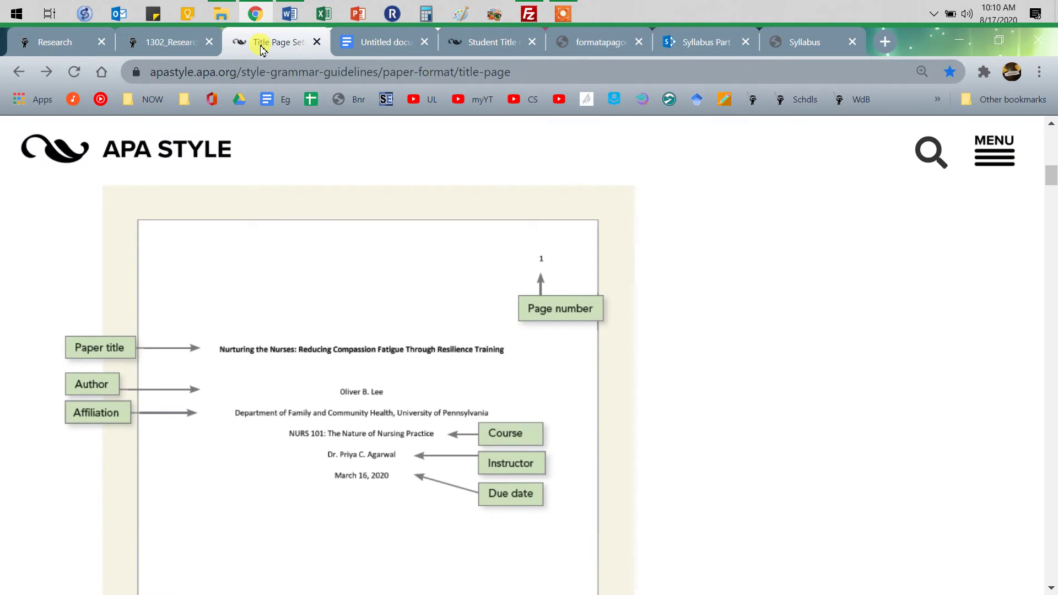
click(385, 42)
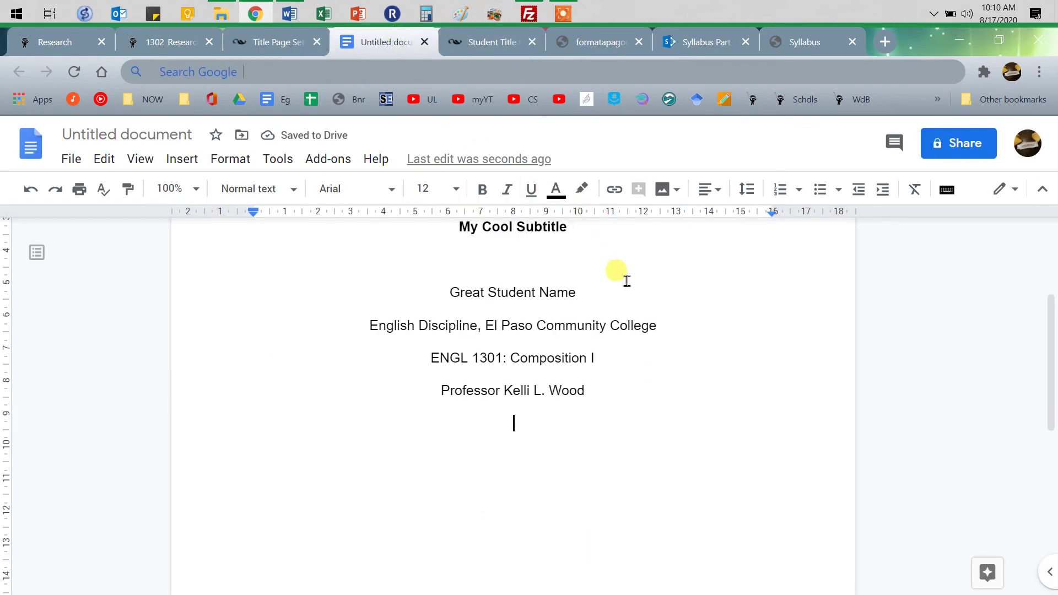
text(August)
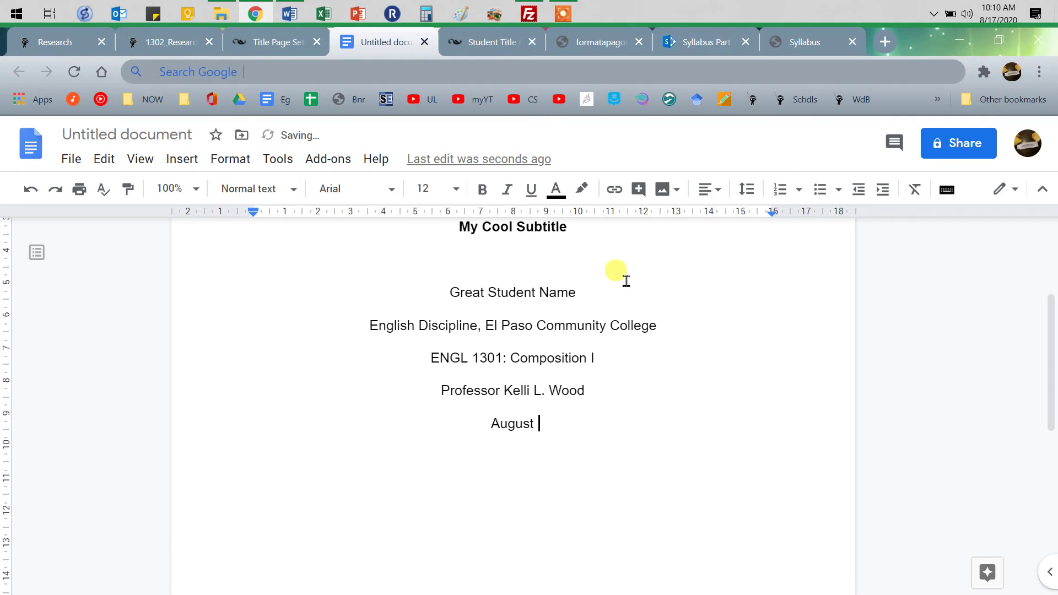
text( 17, 2020)
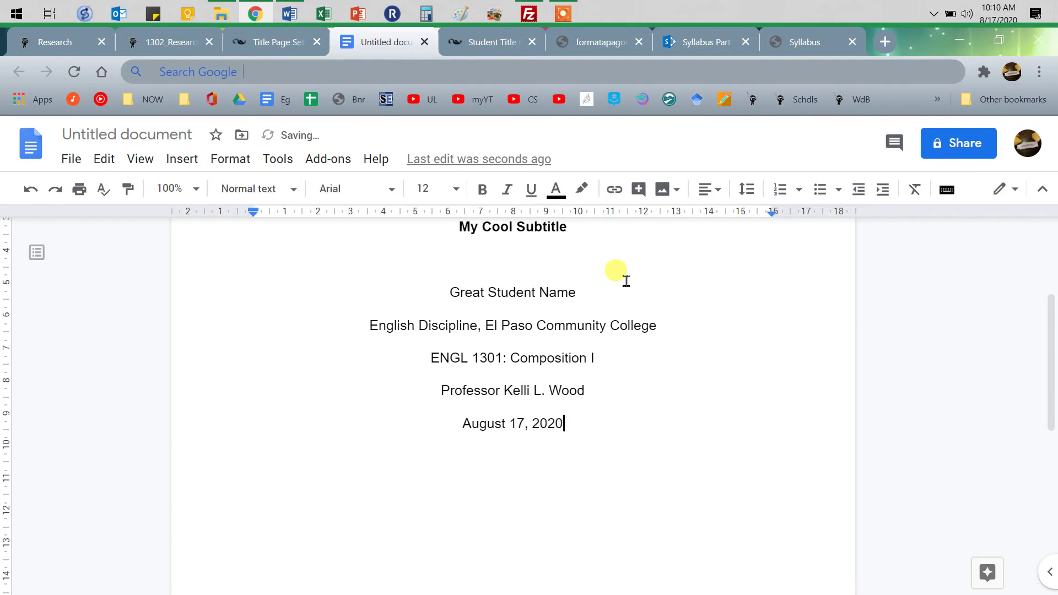
drag(579, 421, 588, 423)
click(641, 428)
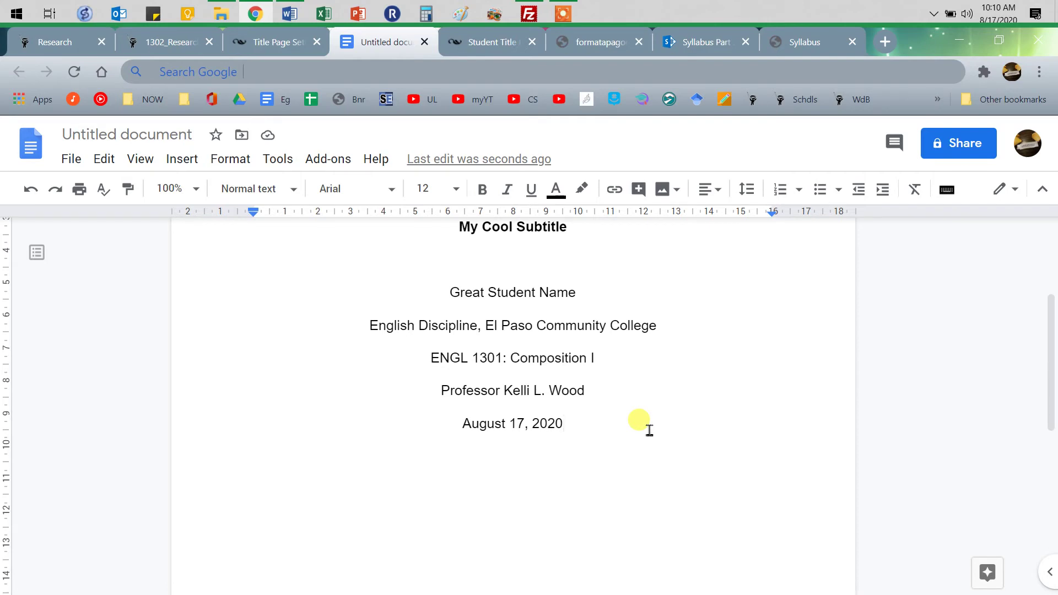
key(ctrl+Return)
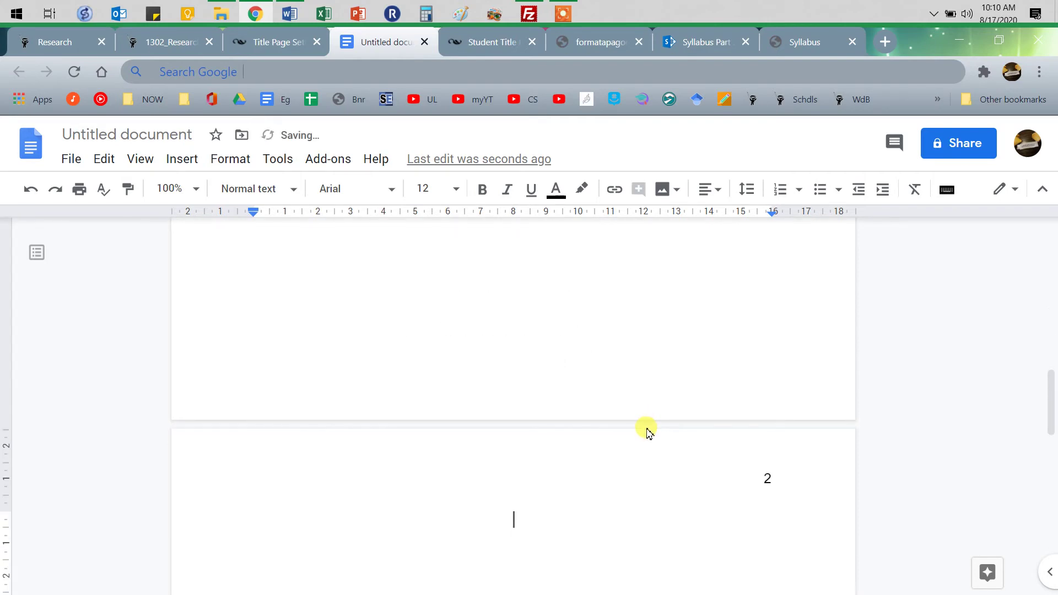
- Paste the bold two-line title and subtitle at the top of page 2
scroll(648, 432, up, 13)
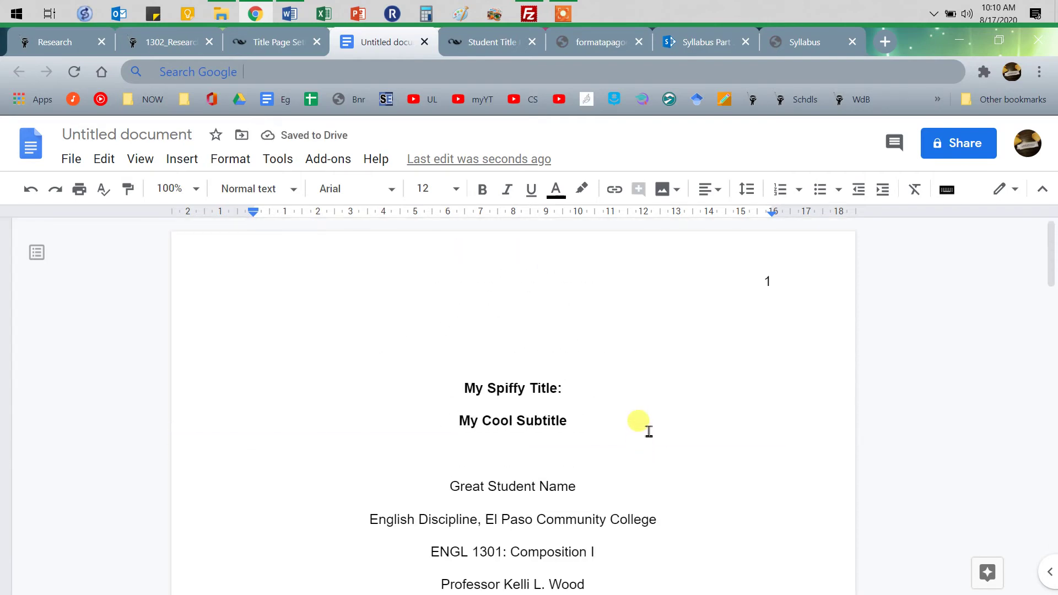
drag(576, 421, 461, 388)
key(ctrl+c)
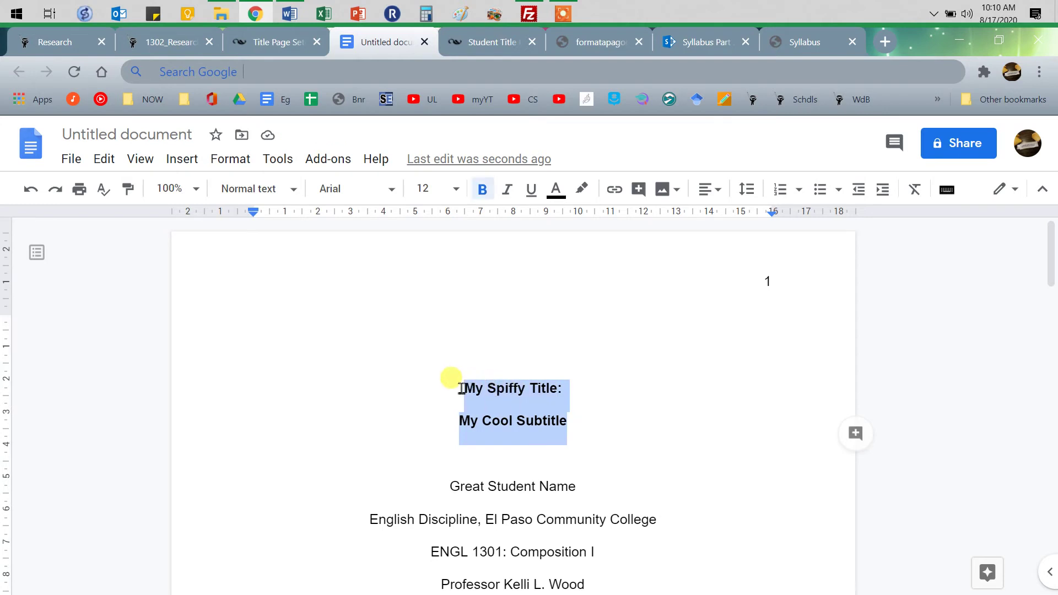
scroll(581, 447, down, 10)
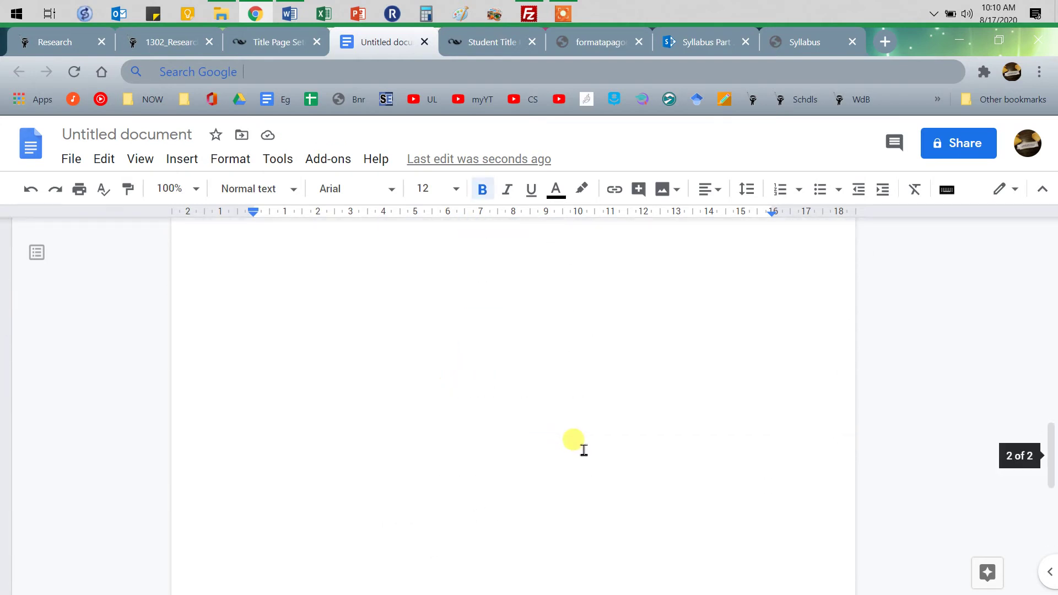
scroll(555, 401, up, 4)
click(529, 463)
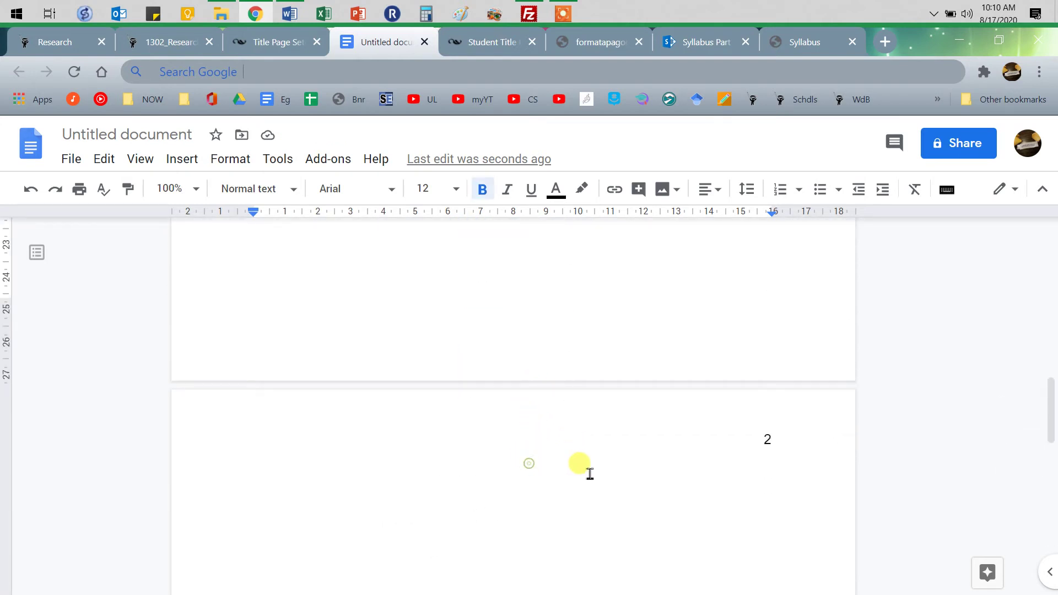
click(548, 473)
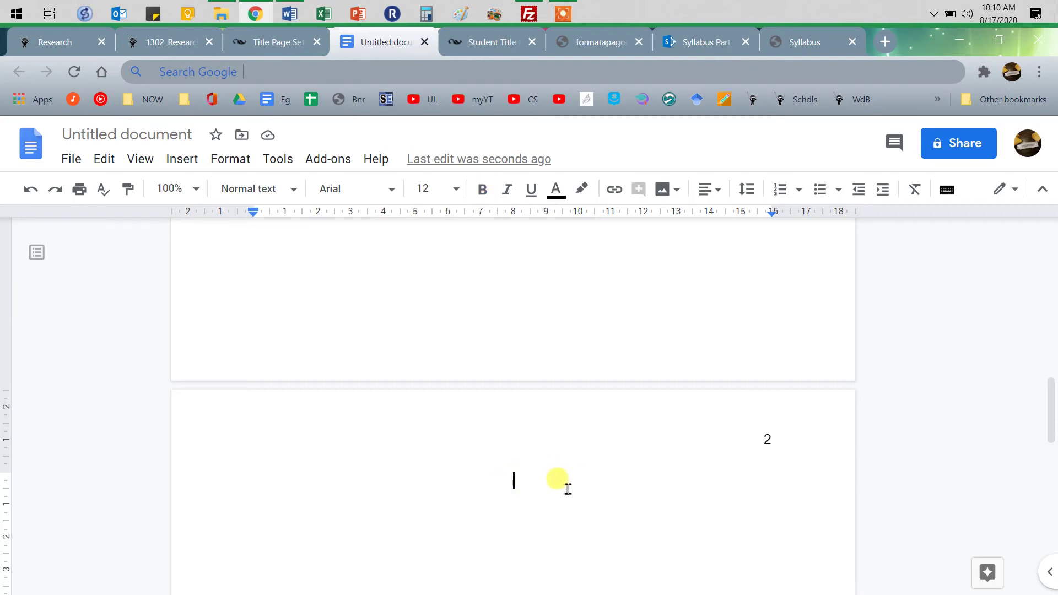
key(ctrl+v)
key(Return)
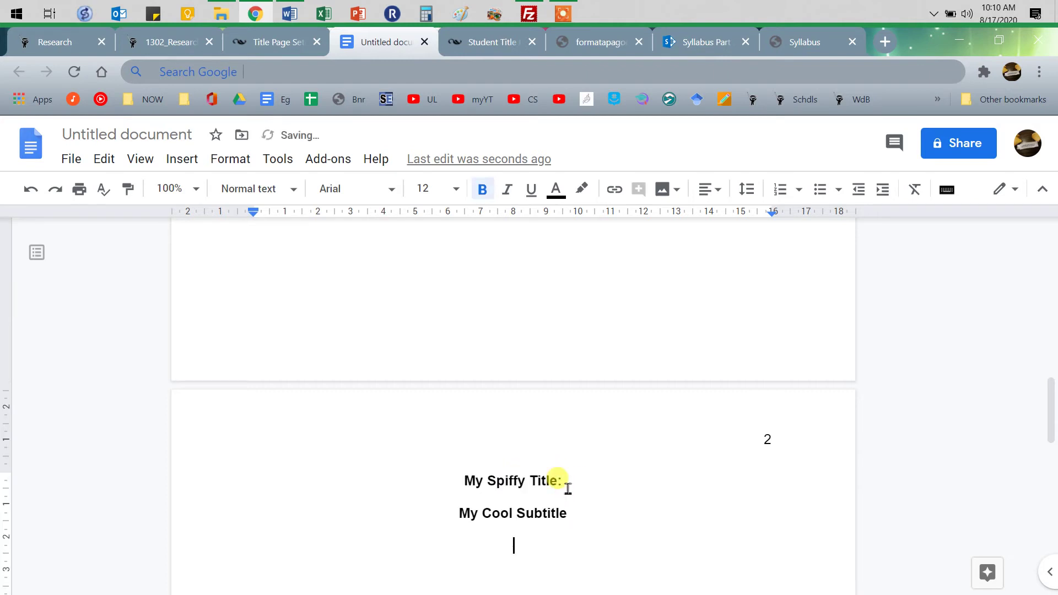
- Type a non-bold placeholder paragraph below the title, then add a page break
key(ctrl+b)
text(Dkfj l;kjdf)
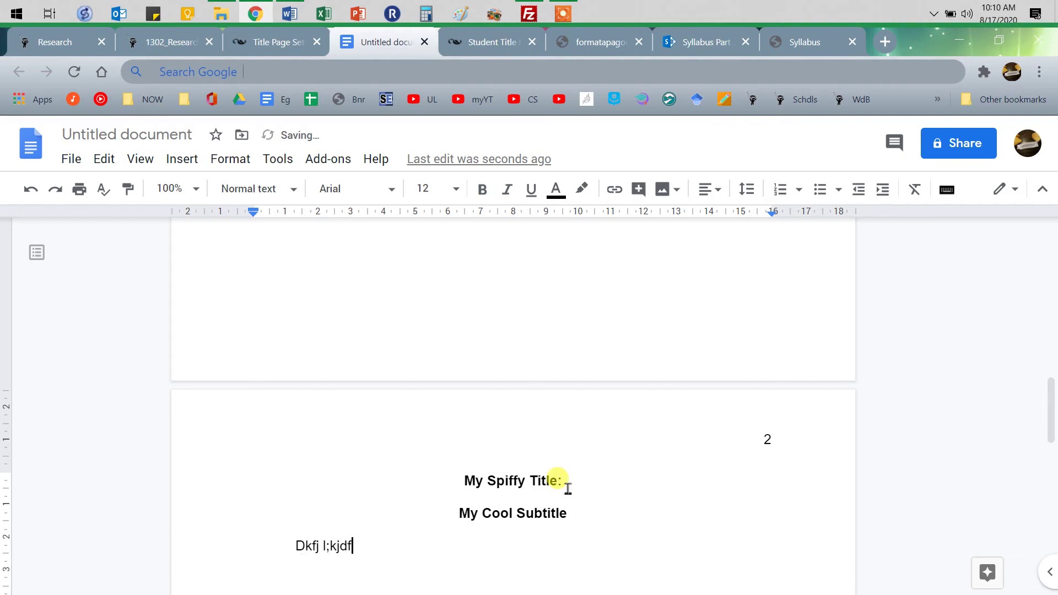
text(;ldskjf ;dklsfj ;lkfj ;lkdsjf;lkjd ;lkds ;lk;lkjdfl;kjdsf;lkl;j f;lkdjfs;l)
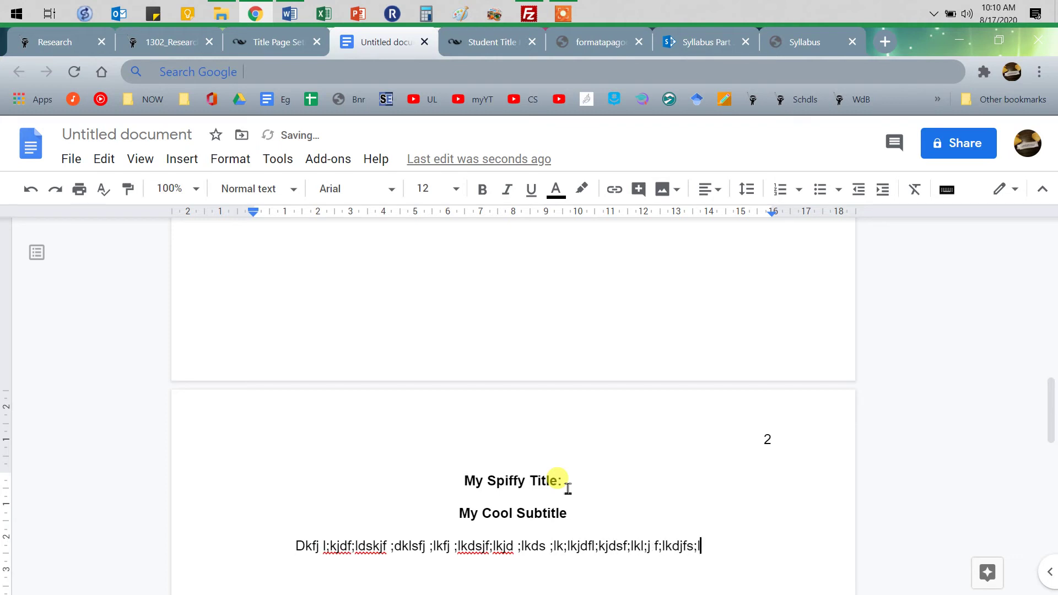
text(kjdsf;lkj df;lkj fjk;ladskjf;lkdjsfl;aj)
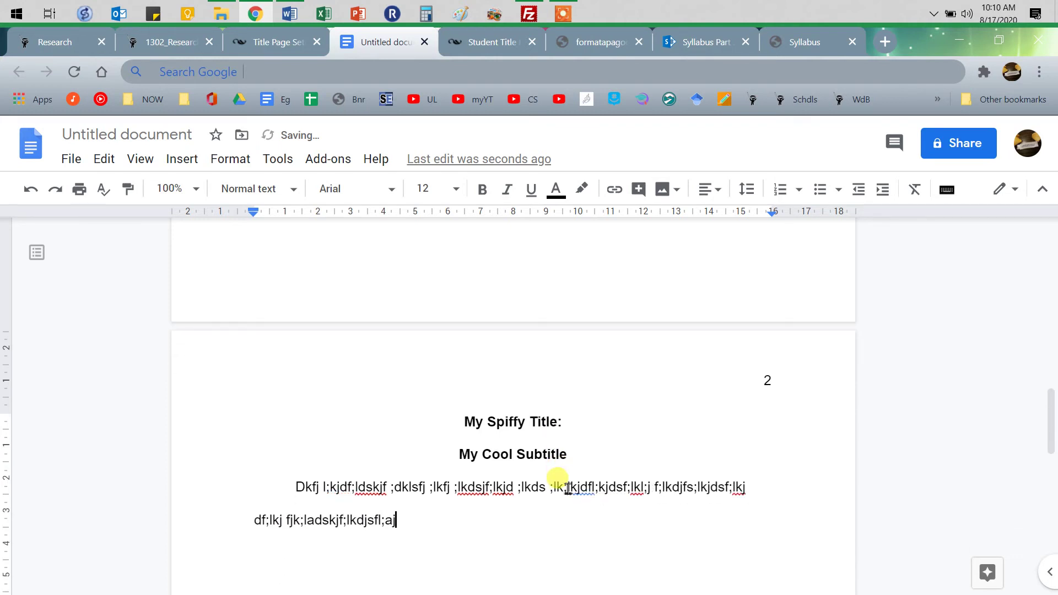
text(dkflk;jdfskl jdksl)
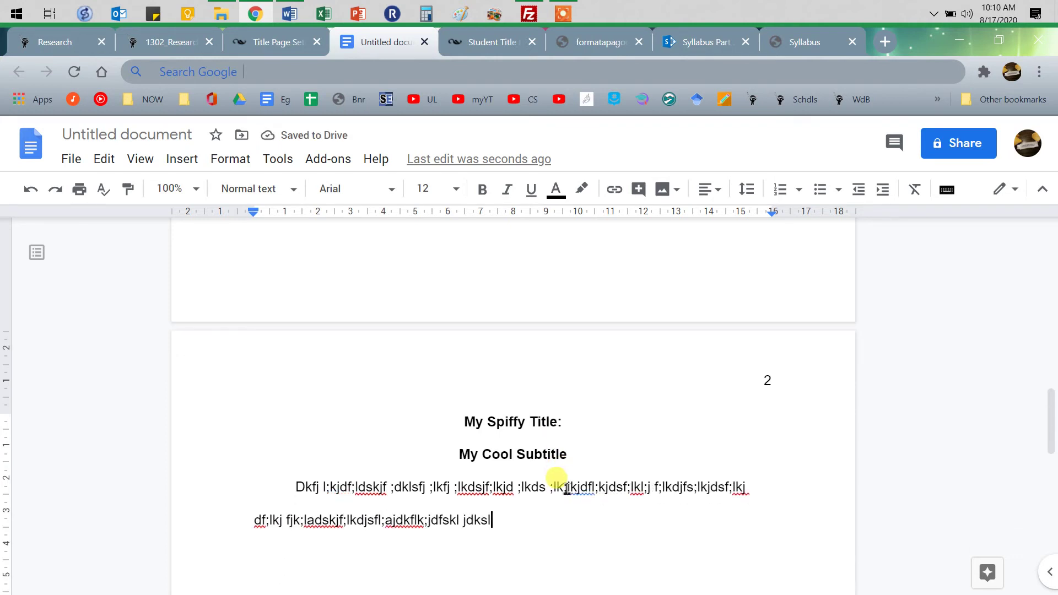
text(.)
key(ctrl+Return)
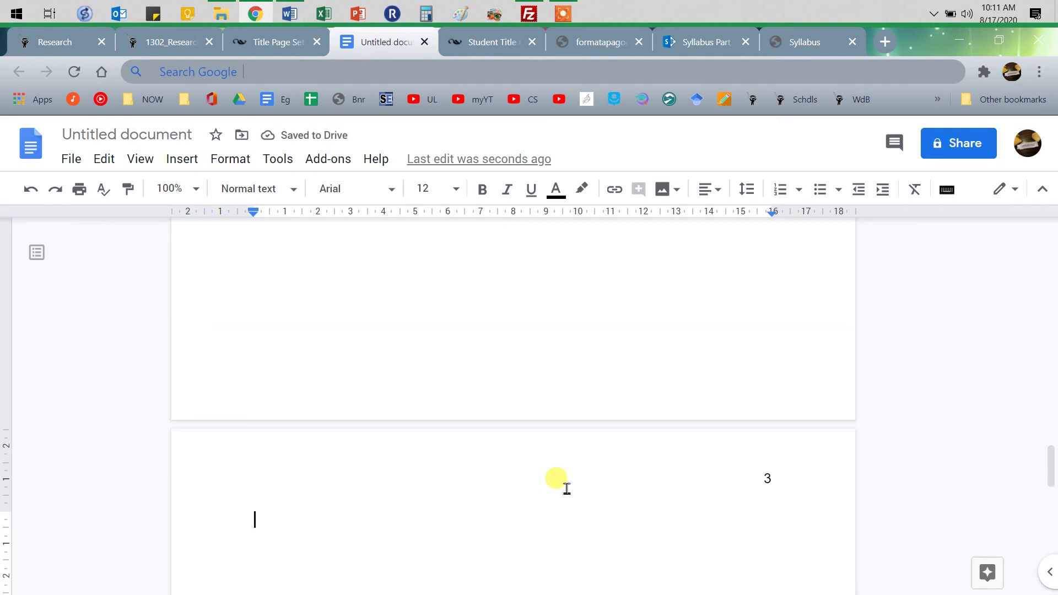
- Add a centred 'References' heading at the top of page 3 with an empty line below
text(References)
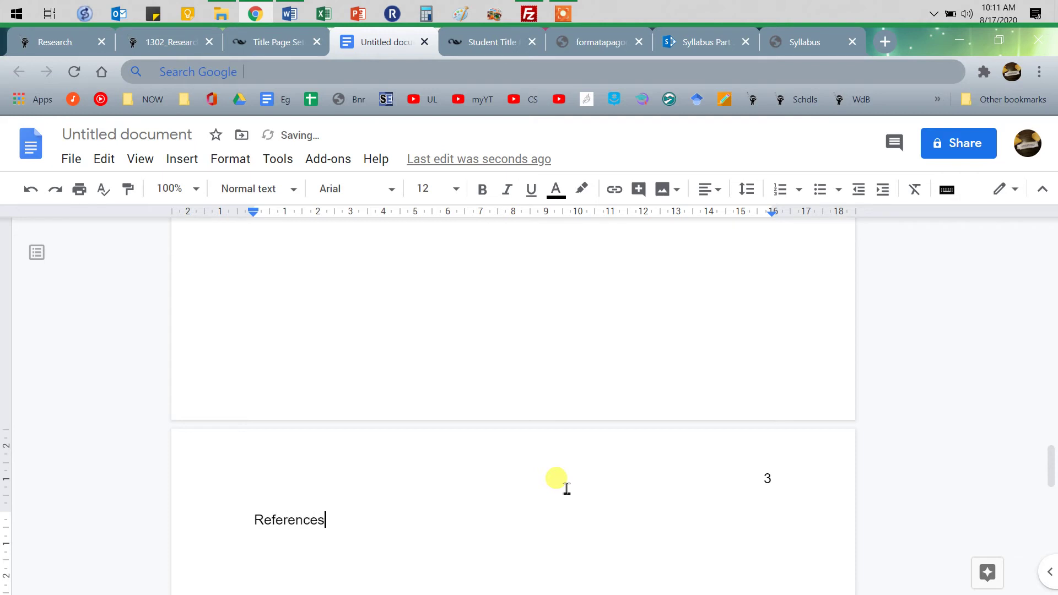
key(Return)
click(317, 519)
click(703, 197)
click(662, 223)
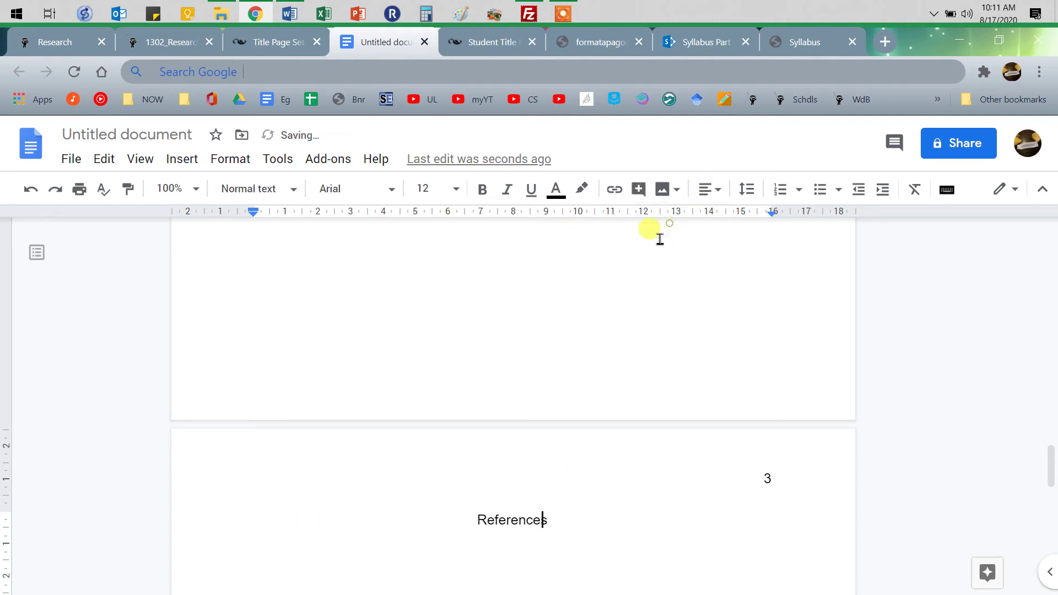
click(544, 551)
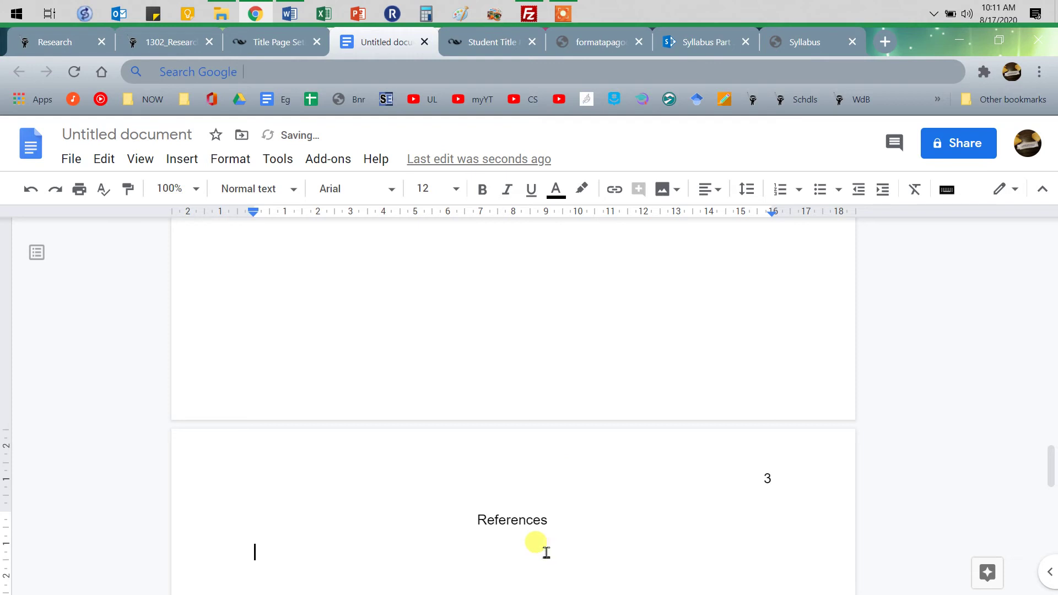
scroll(550, 540, up, 12)
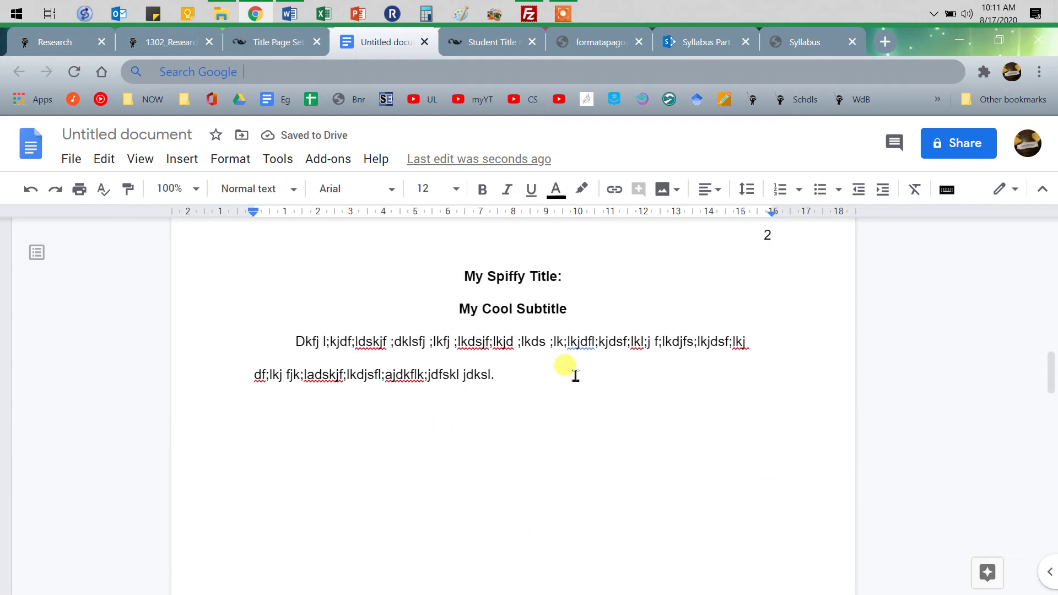
- Paste a copy of the page-2 placeholder paragraph under the References heading
drag(520, 374, 383, 355)
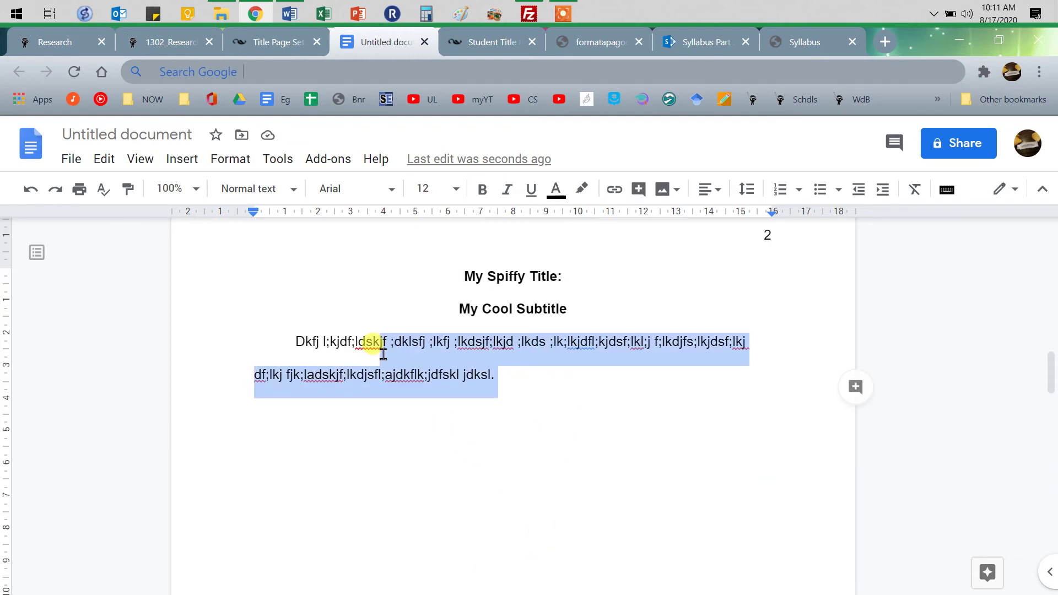
scroll(470, 414, down, 10)
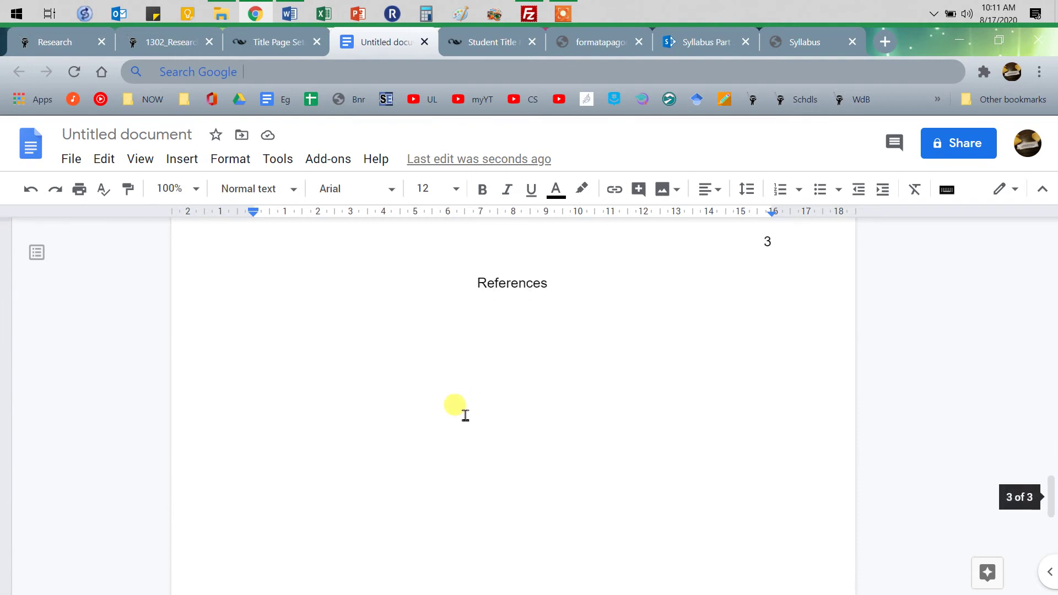
click(437, 324)
text(jf ;dklsfj ;lkfj ;lkdsjf;lkjd ;lkds ;lk;lkjdfl;kjdsf;lkl;j f;lkdjfs;lkjdsf;lkj df;lkj fjk;ladskjf;lkdjsfl;ajdkflk;jdfskl jdksl.)
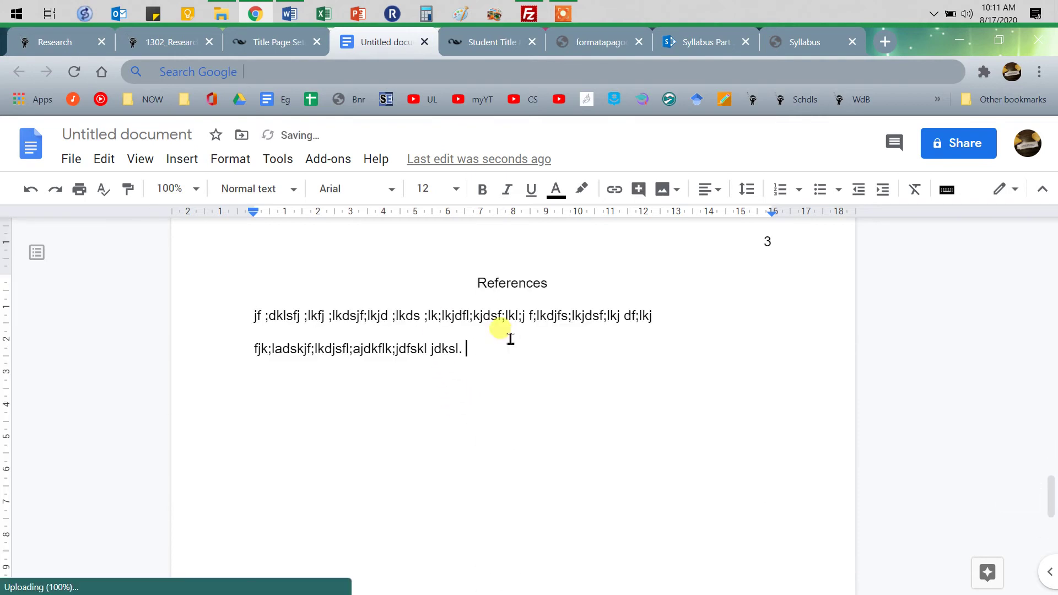
key(Return)
- Add two more copies of the paragraph, dismissing the accidentally opened Find bar
text(jf ;dklsfj ;lkfj ;lkdsjf;lkjd ;lkds ;lk;lkjdfl;kjdsf;lkl;j f;lkdjfs;lkjdsf;lkj df;lkj fjk;ladskjf;lkdjsfl;ajdkflk;jdfskl jdksl.)
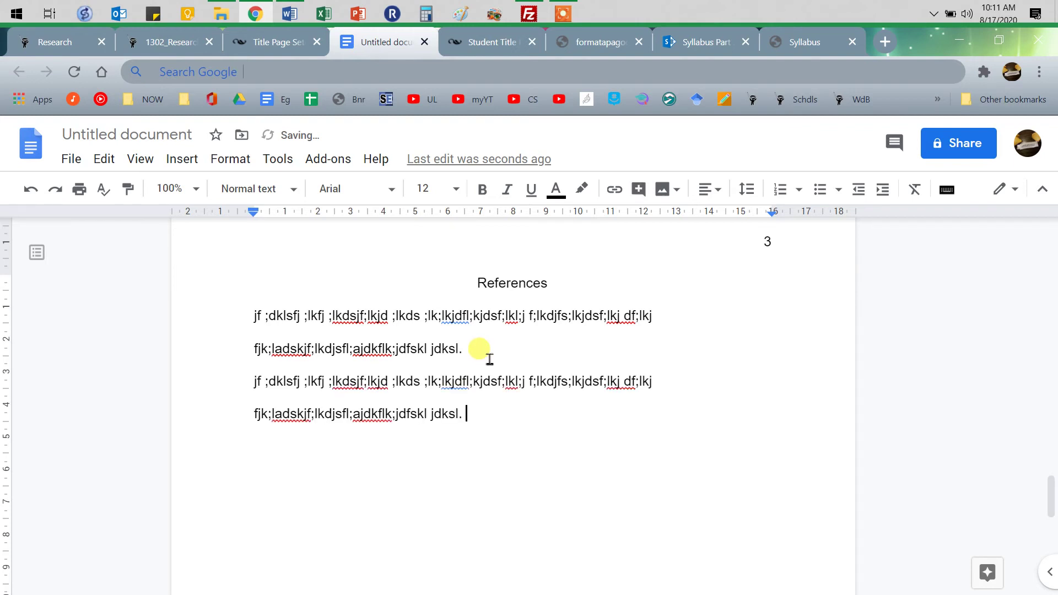
key(Return)
key(ctrl+f)
click(520, 414)
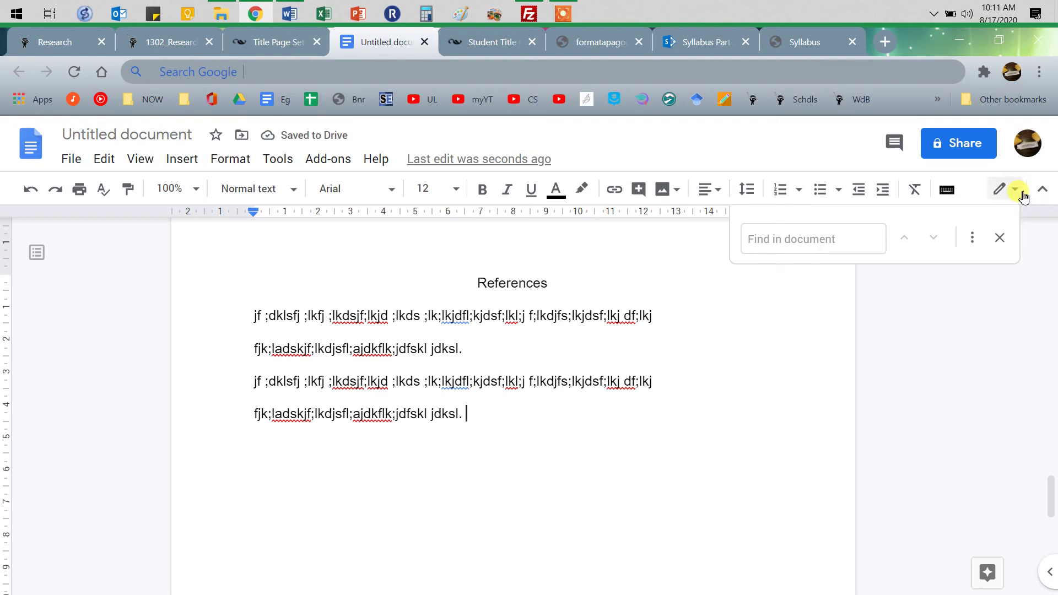
click(1001, 243)
key(Return)
text(jf ;dklsfj ;lkfj ;lkdsjf;lkjd ;lkds ;lk;lkjdfl;kjdsf;lkl;j f;lkdjfs;lkjdsf;lkj df;lkj fjk;ladskjf;lkdjsfl;ajdkflk;jdfskl jdksl.)
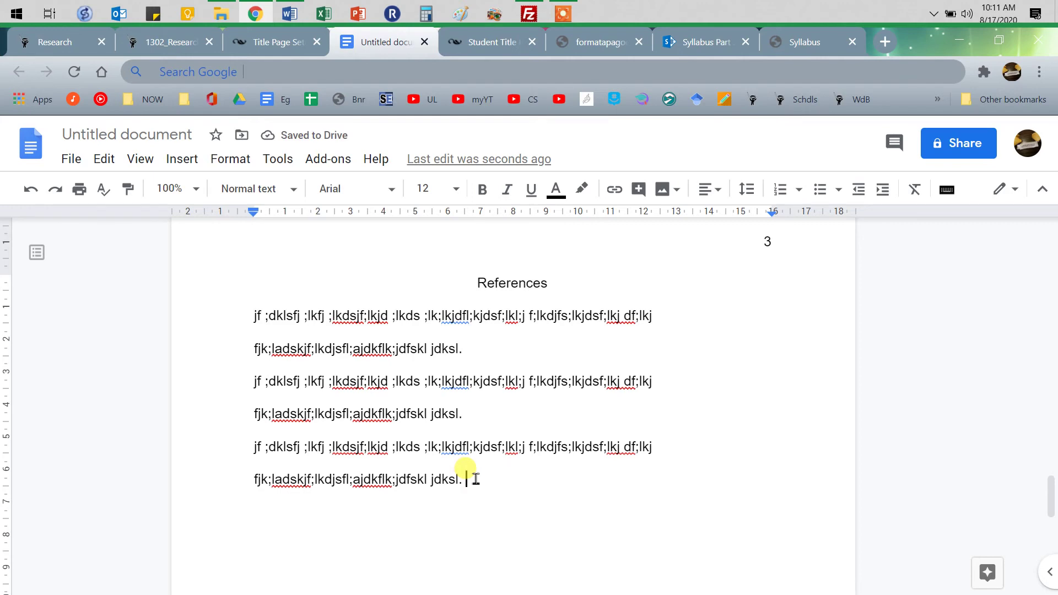
scroll(473, 474, up, 3)
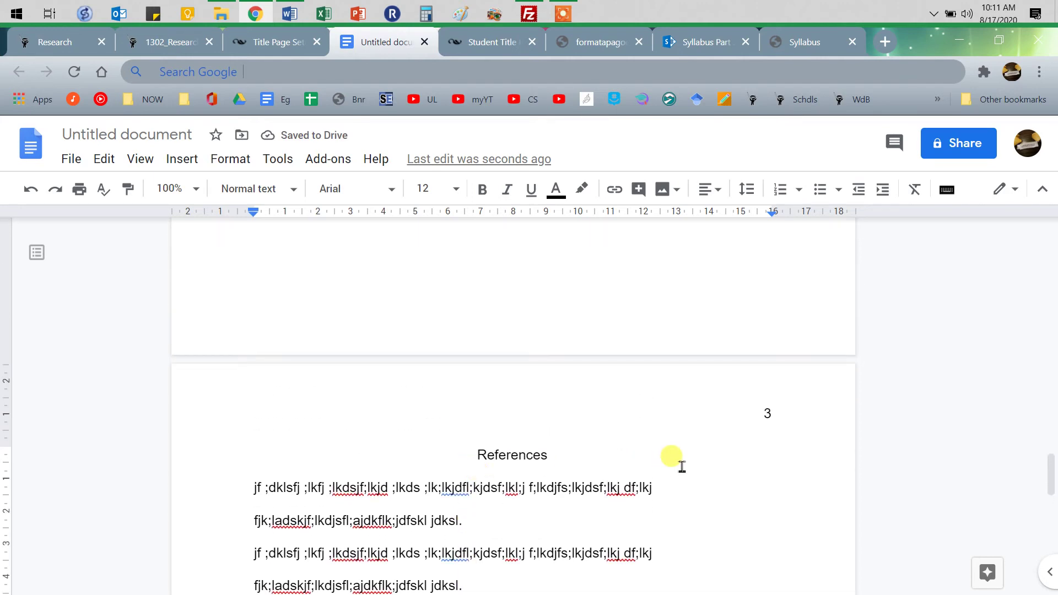
- Zoom the browser out twice and scroll through the paper's three pages to review them
key(ctrl+minus)
key(ctrl+minus)
key(ctrl+minus)
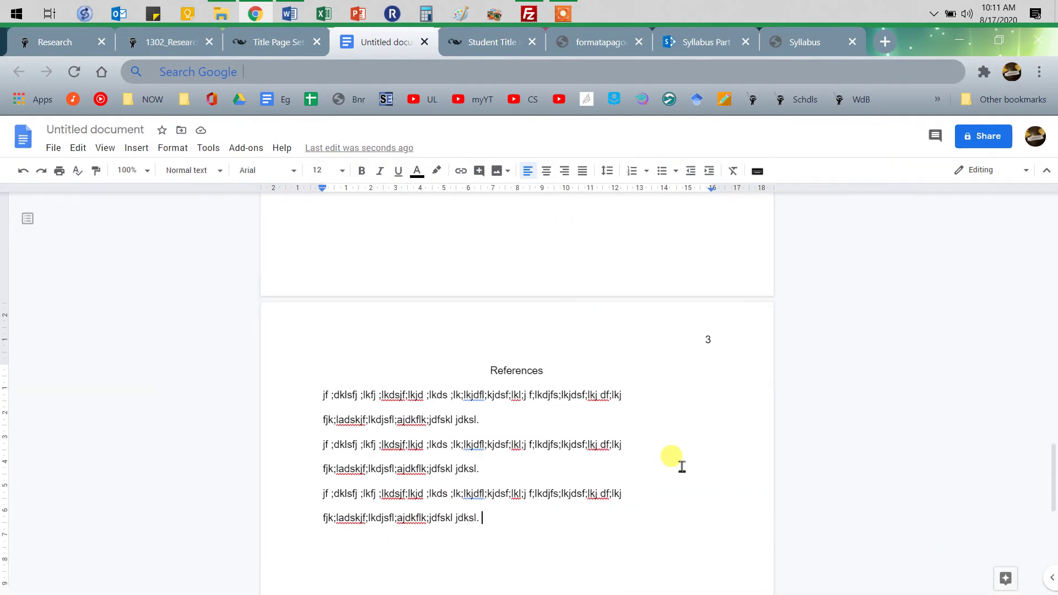
key(ctrl+minus)
key(ctrl+minus)
key(ctrl+minus)
scroll(681, 470, up, 5)
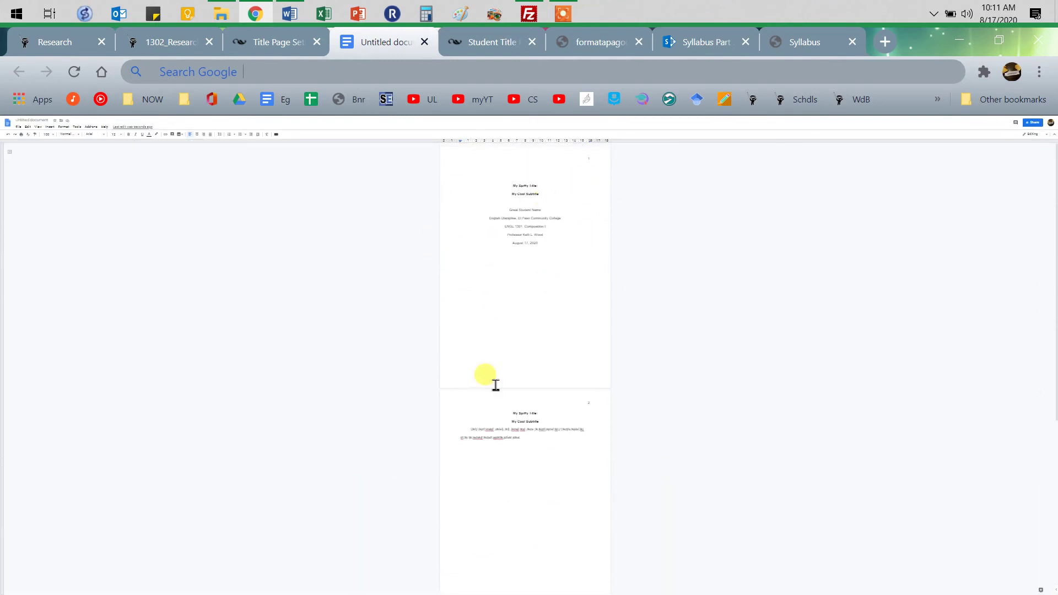
click(536, 437)
scroll(547, 449, down, 5)
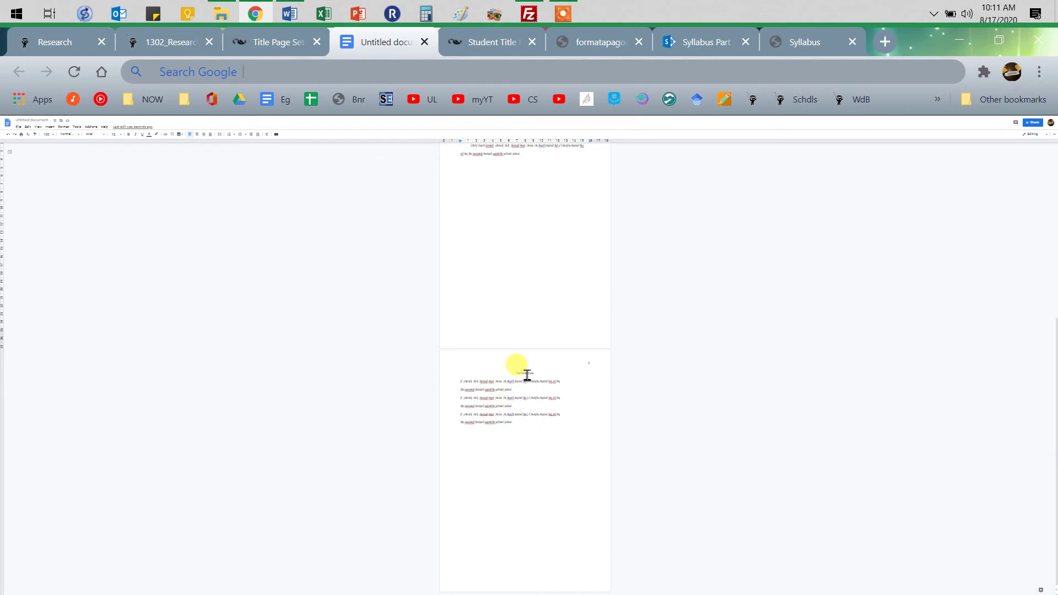
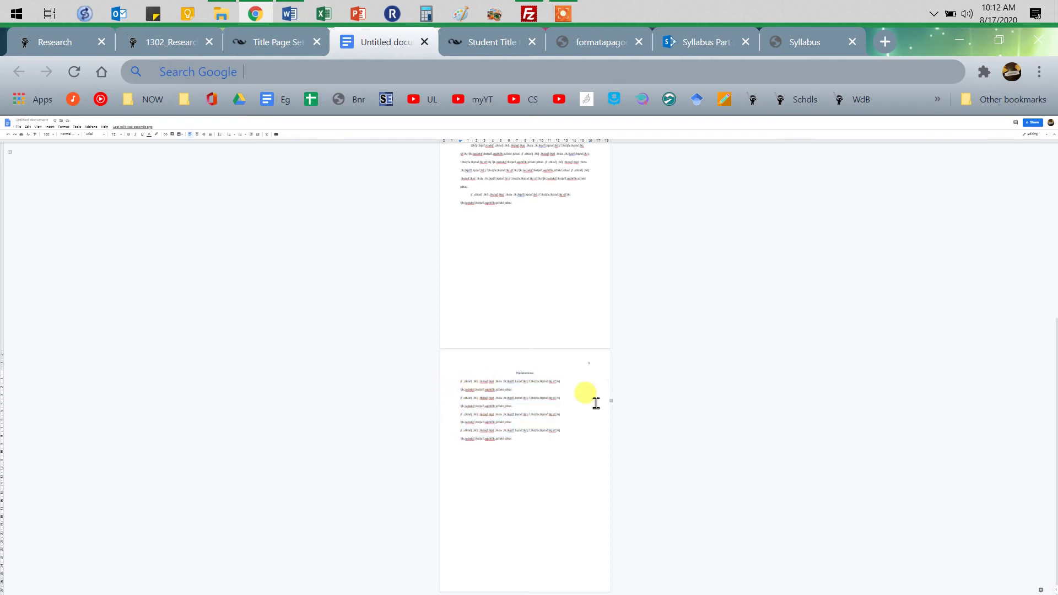
- Paste the last placeholder reference, select all five entries, and zoom the page back to full size
key(ctrl+v)
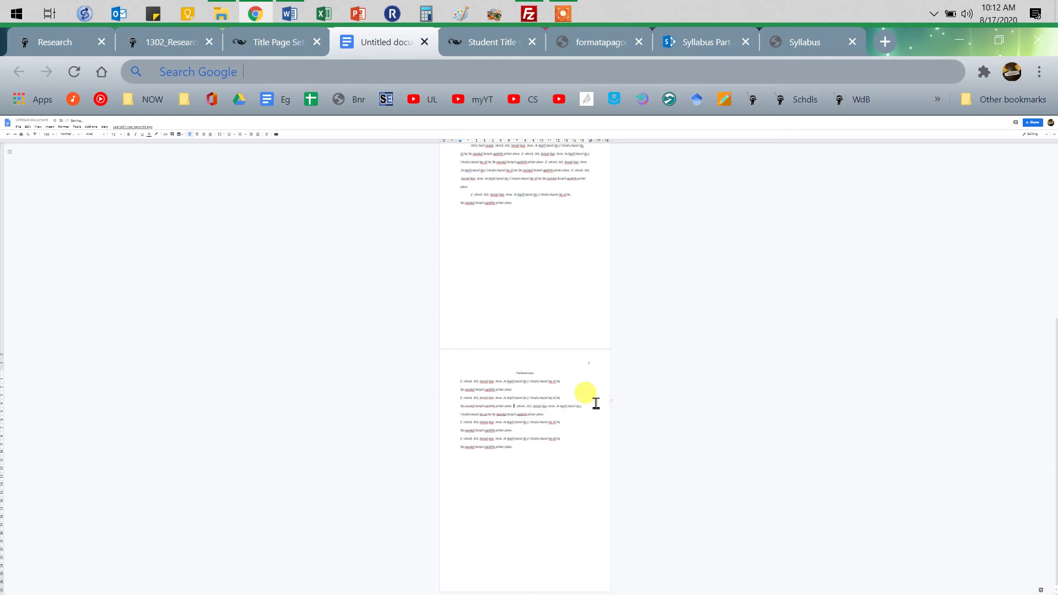
drag(518, 457, 432, 389)
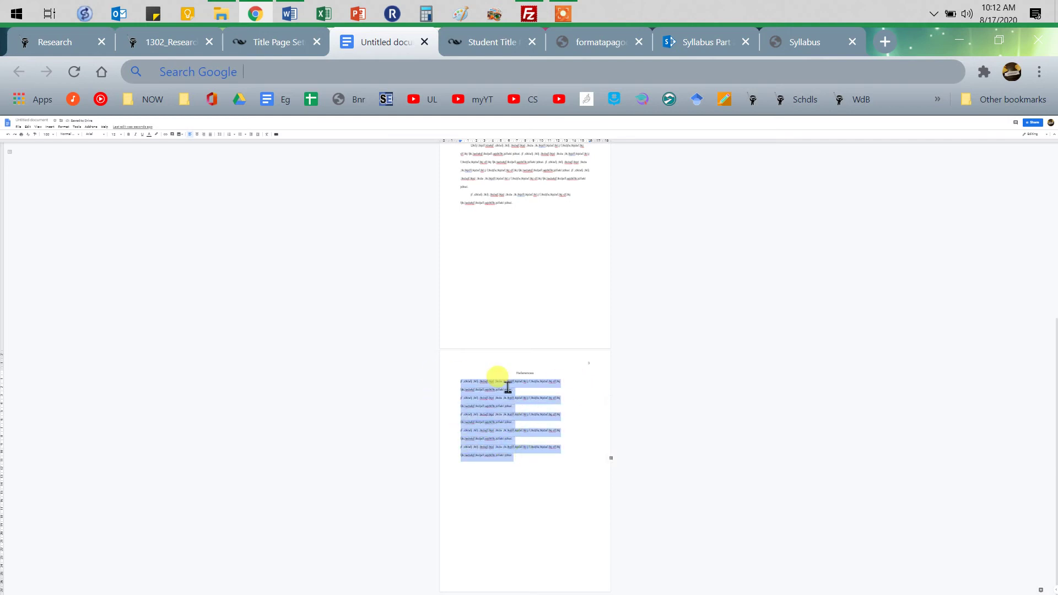
key(ctrl+plus)
key(ctrl+plus)
key(ctrl+plus)
key(ctrl+plus)
key(ctrl+plus)
key(ctrl+plus)
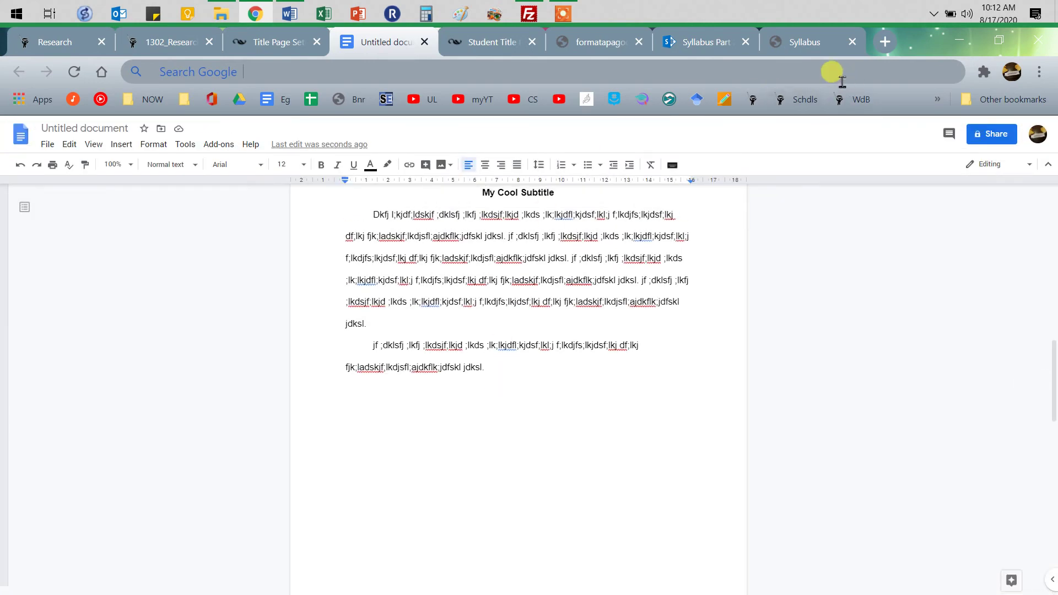
key(ctrl+plus)
key(ctrl+plus)
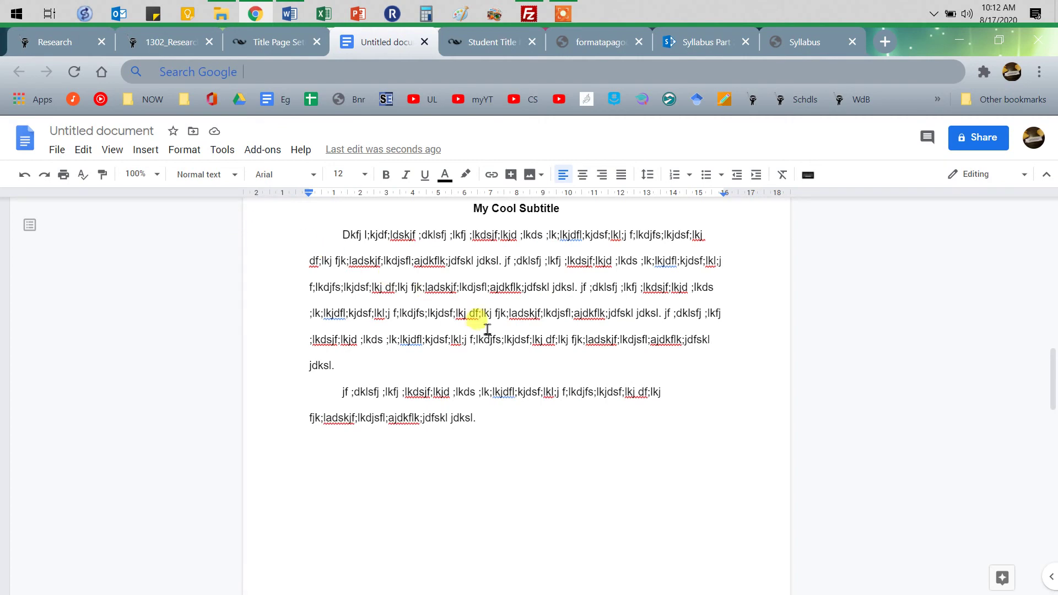
scroll(494, 319, down, 10)
scroll(490, 314, up, 3)
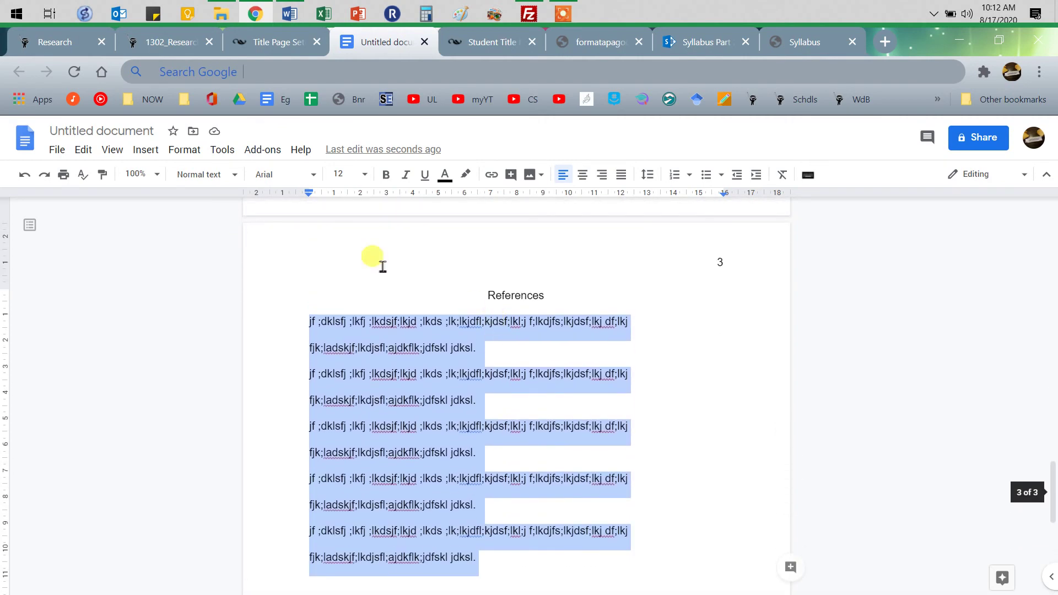
- Give the five selected reference entries a 1.27 cm hanging indent through Indentation options
click(193, 157)
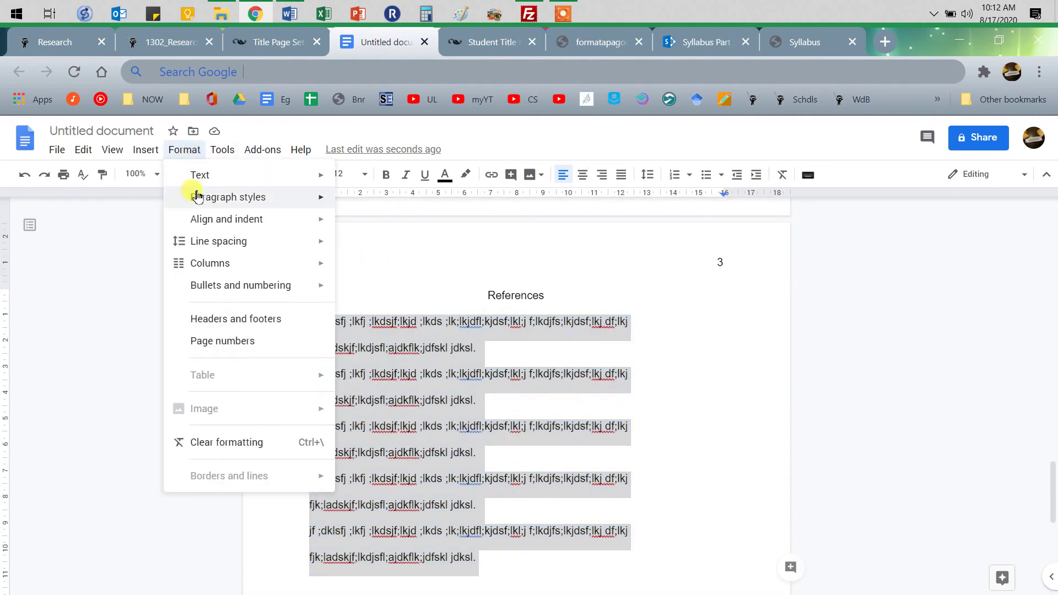
mouse_move(210, 201)
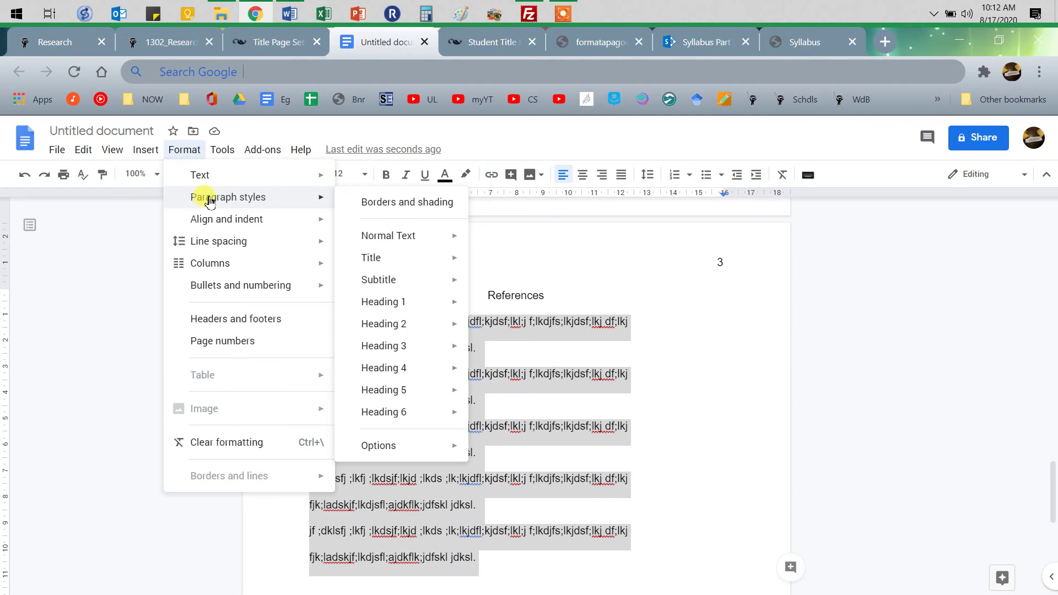
mouse_move(230, 223)
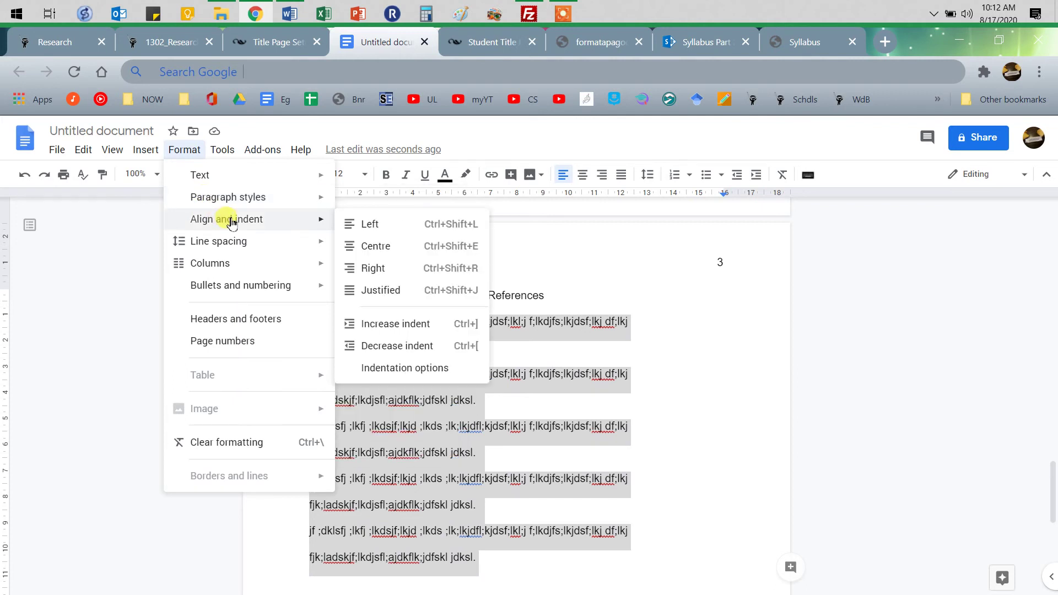
click(422, 368)
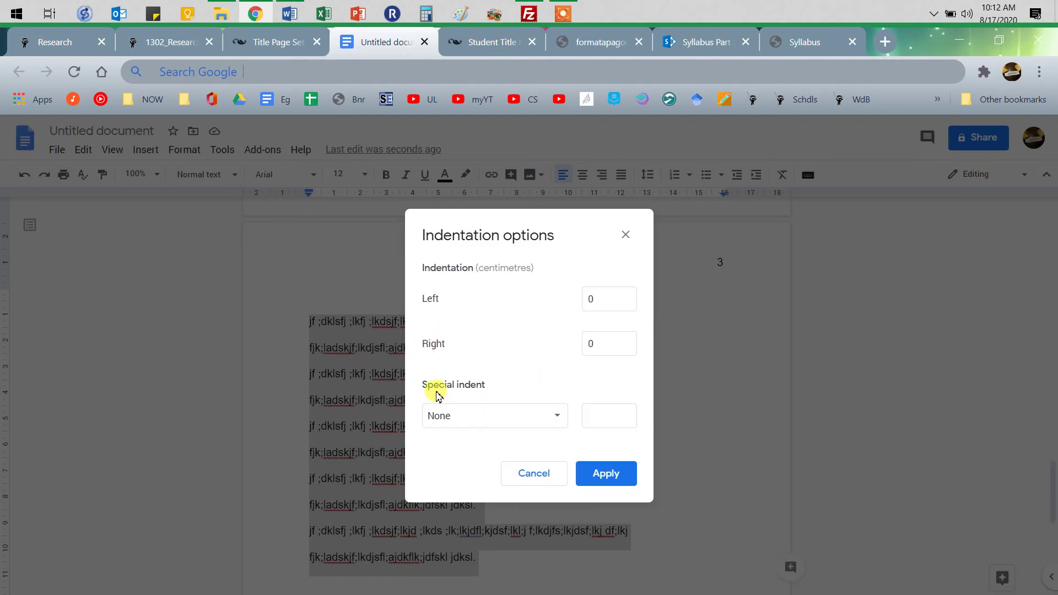
click(478, 419)
click(455, 460)
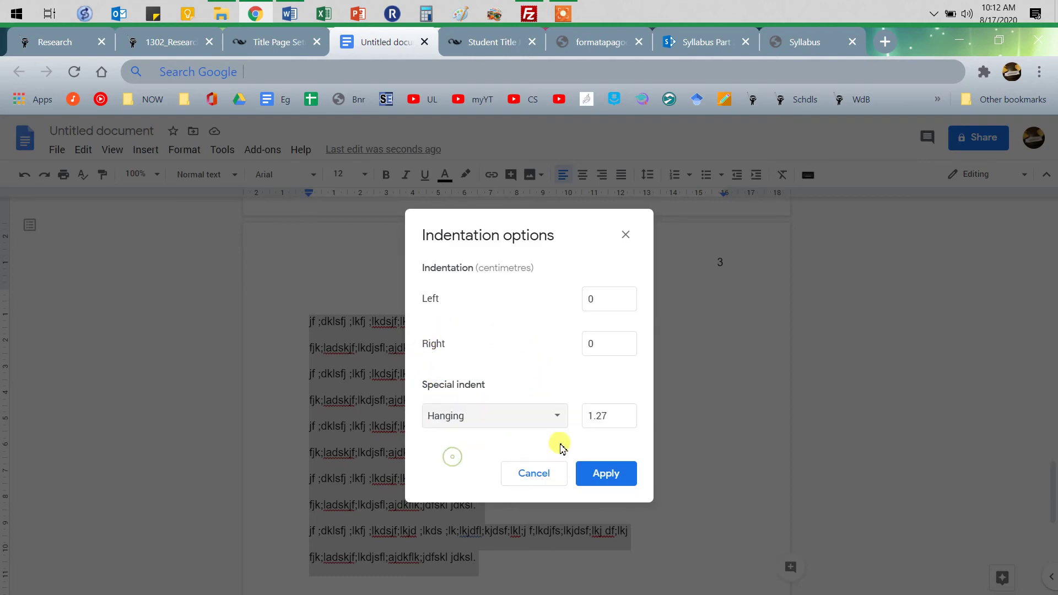
click(620, 470)
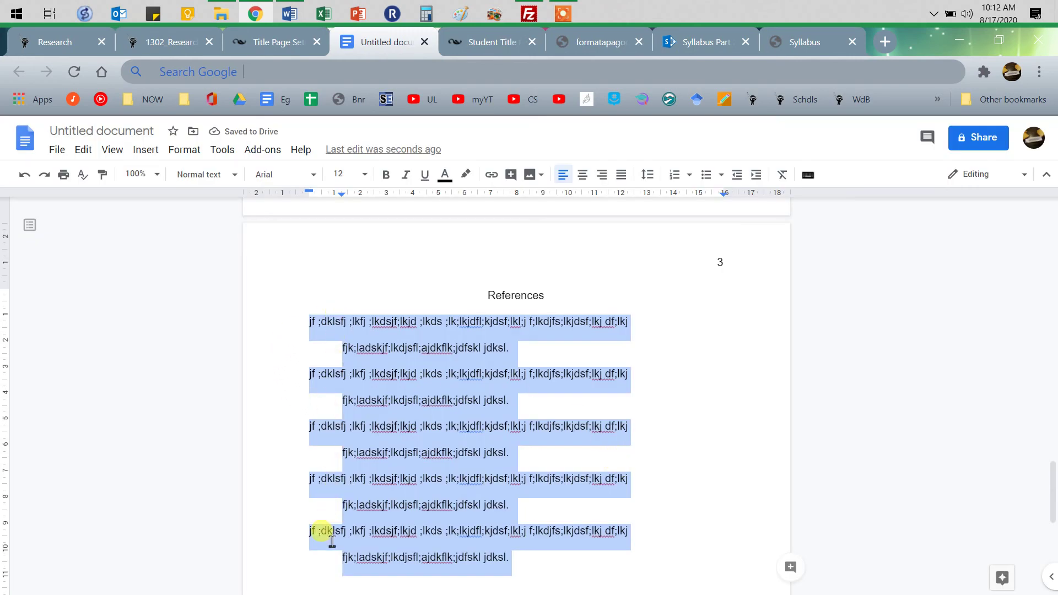
drag(318, 322, 304, 326)
- Paste a new reference entry at the second reference and select just that paragraph
click(309, 377)
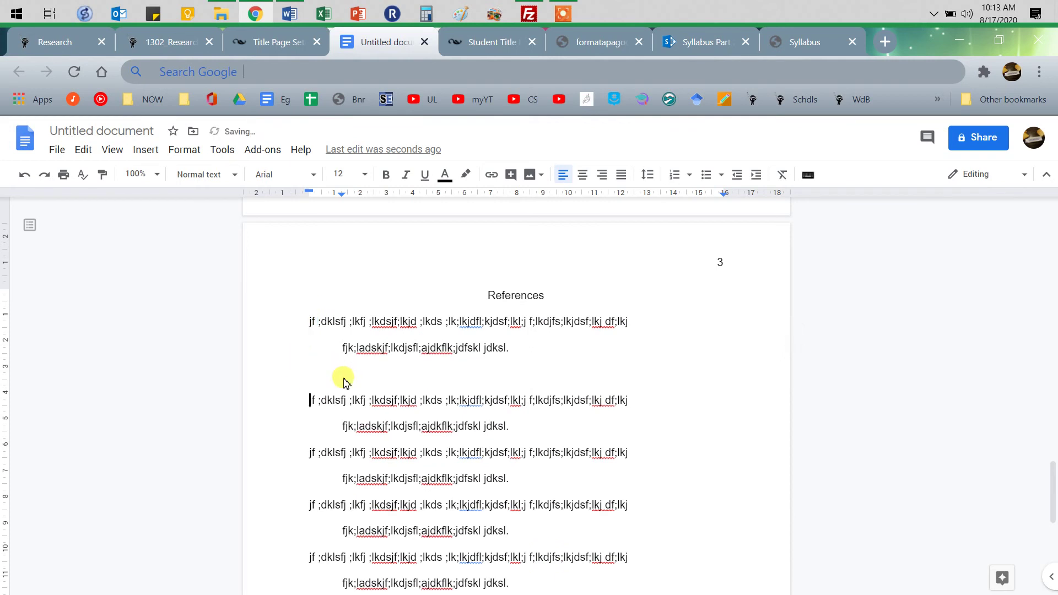
text(jf ;dklsfj ;lkfj ;lkdsjf;lkjd ;lkds ;lk;lkjdfl;kjdsf;lkl;j f;lkdjfs;lkjdsf;lkj df;lkj fjk;ladskjf;lkdjsfl;ajdkflk;jdfskl jdksl.)
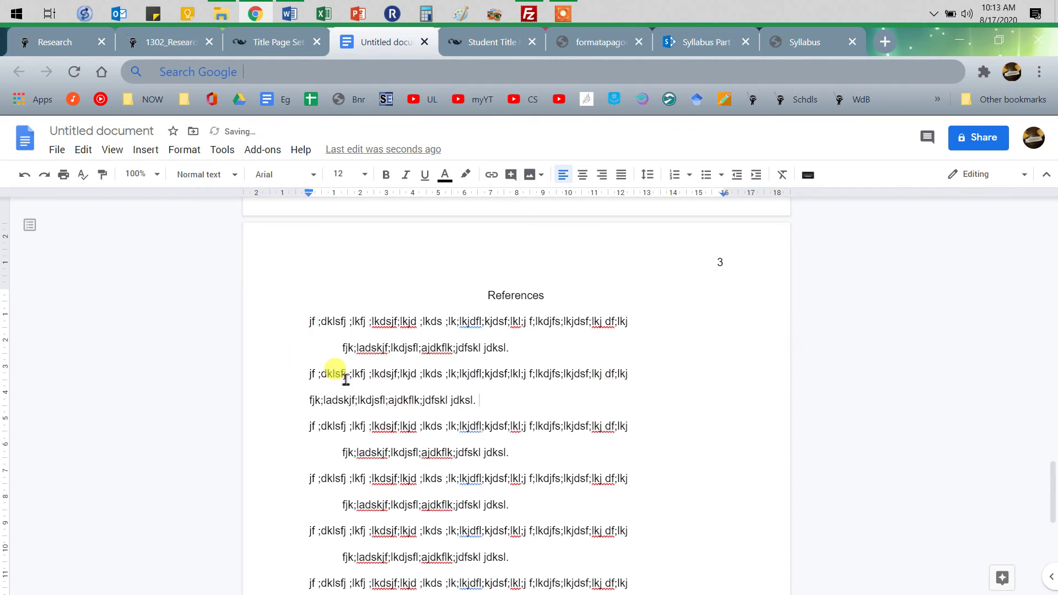
drag(504, 402, 196, 358)
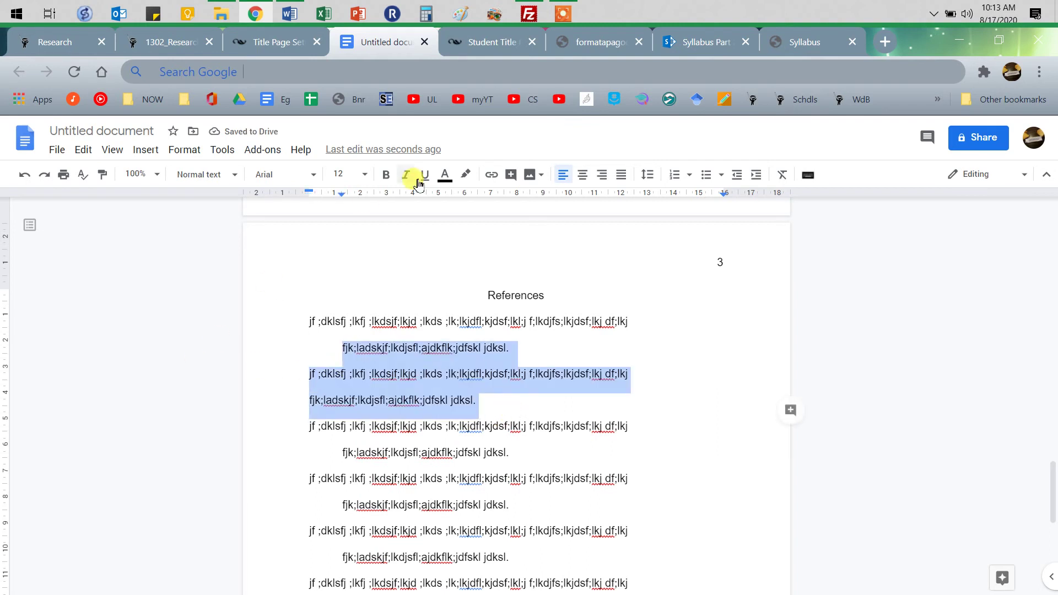
drag(488, 398, 283, 385)
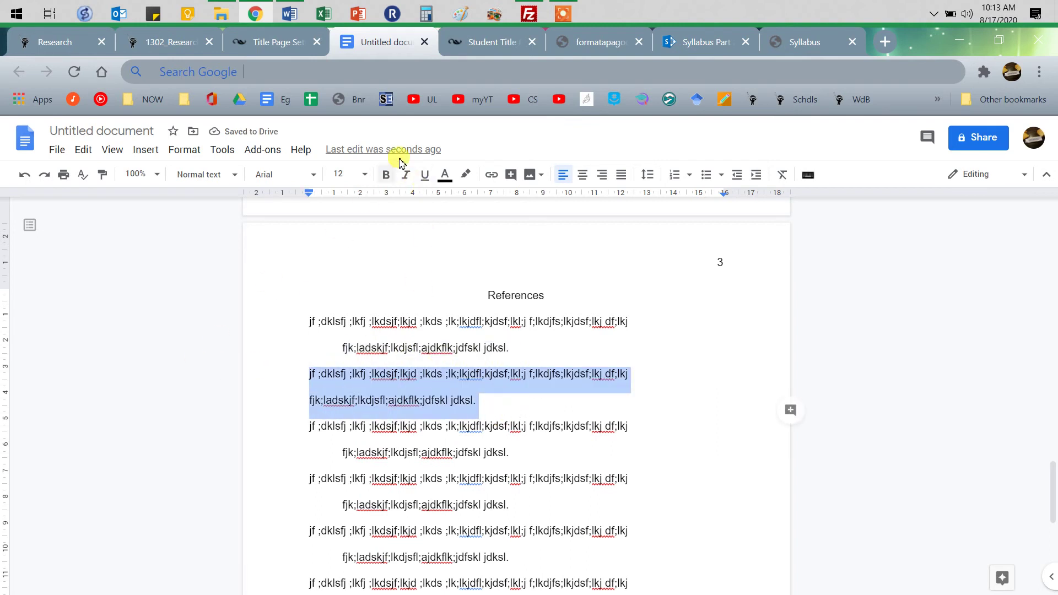
- Apply a Hanging special indent to the newly pasted reference entry
click(186, 151)
mouse_move(313, 223)
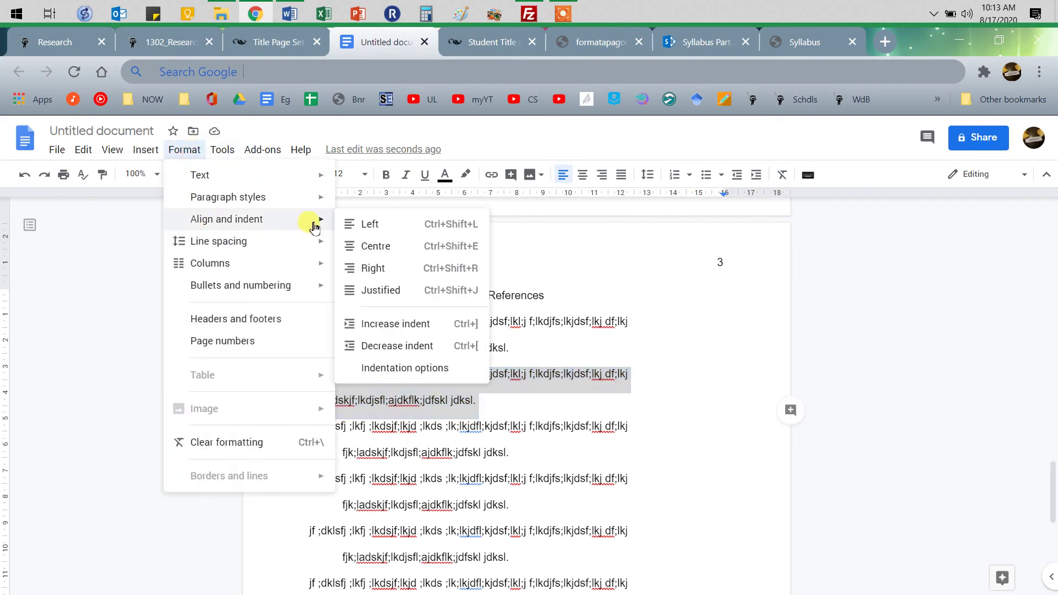
click(416, 370)
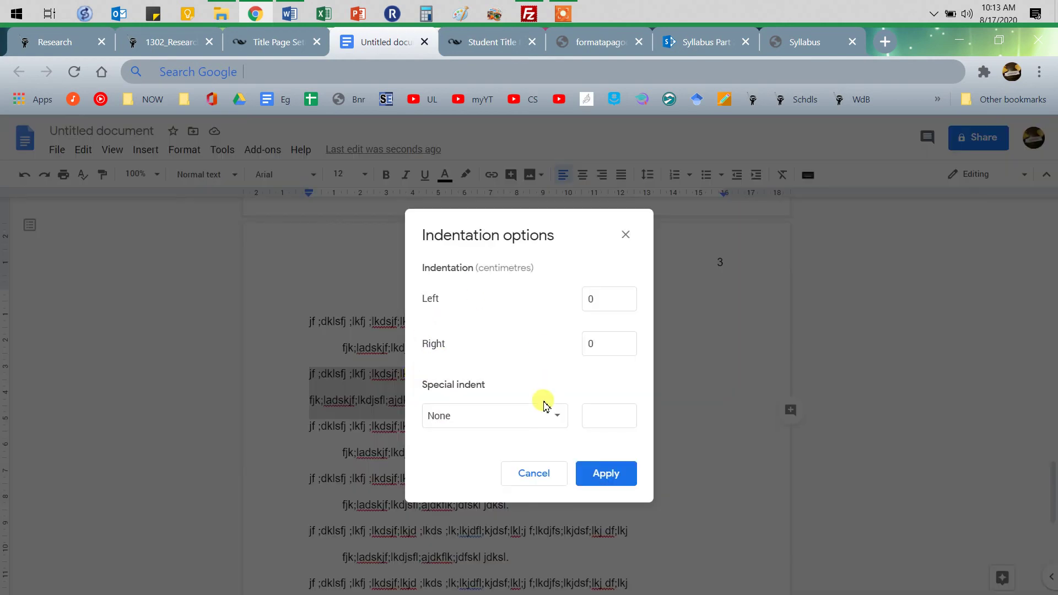
click(514, 419)
click(461, 463)
click(606, 475)
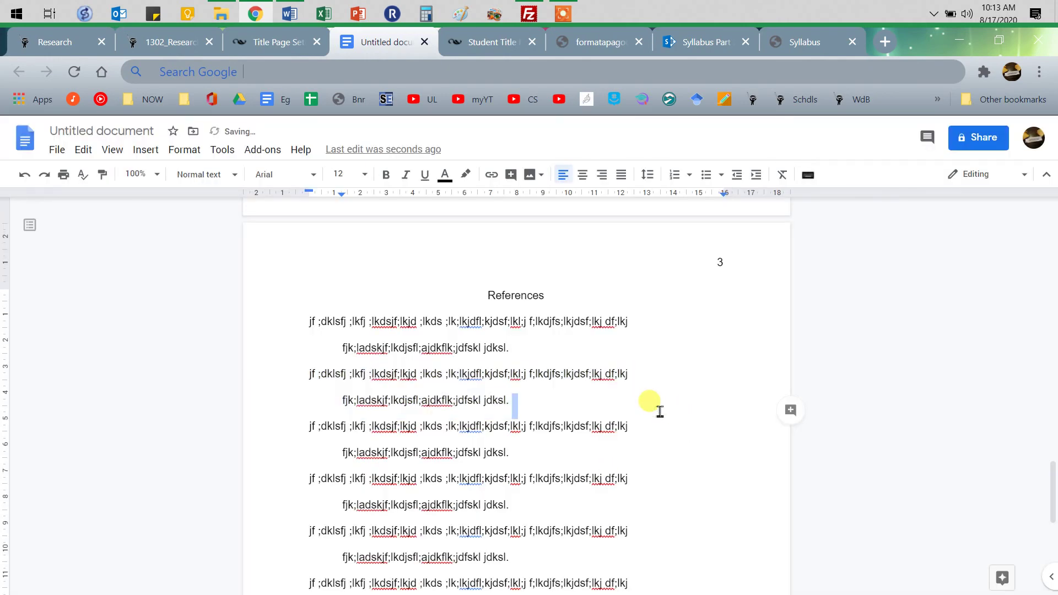
scroll(659, 412, up, 8)
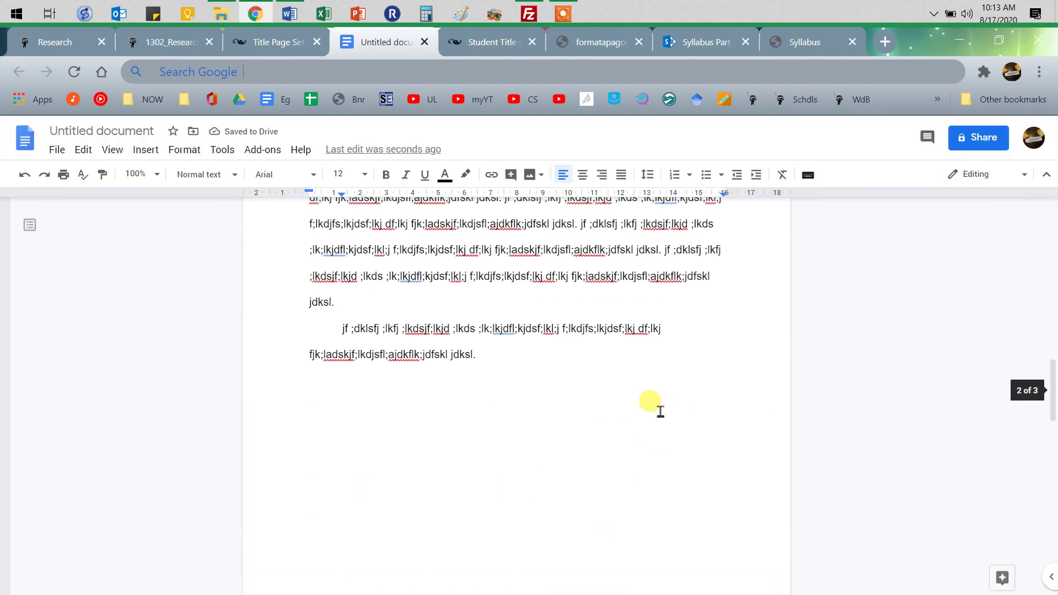
- Scroll up and down through the paper's pages to review them
scroll(660, 412, up, 4)
scroll(659, 412, up, 13)
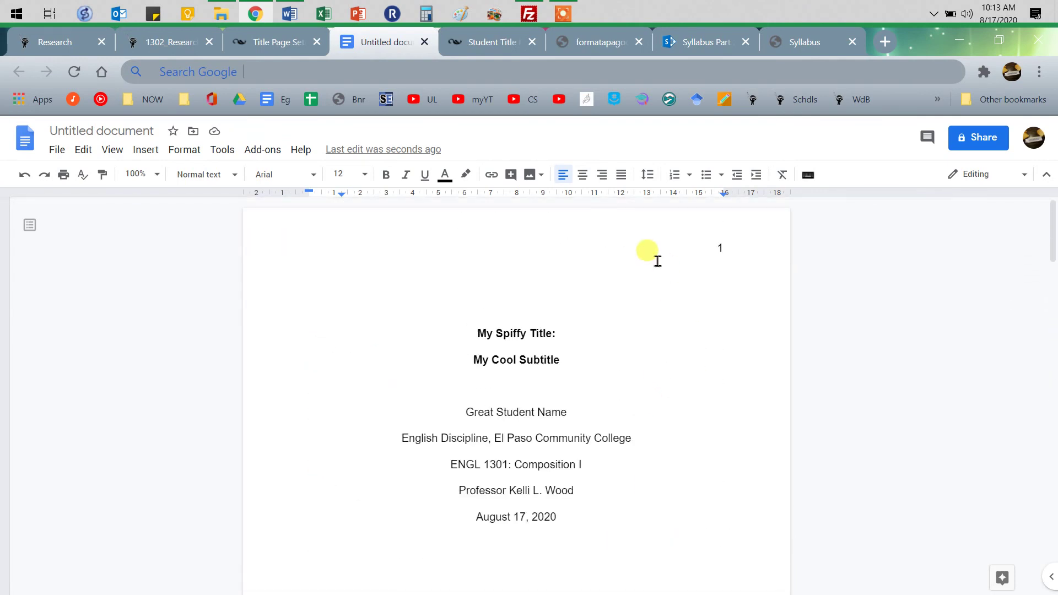
scroll(621, 478, down, 14)
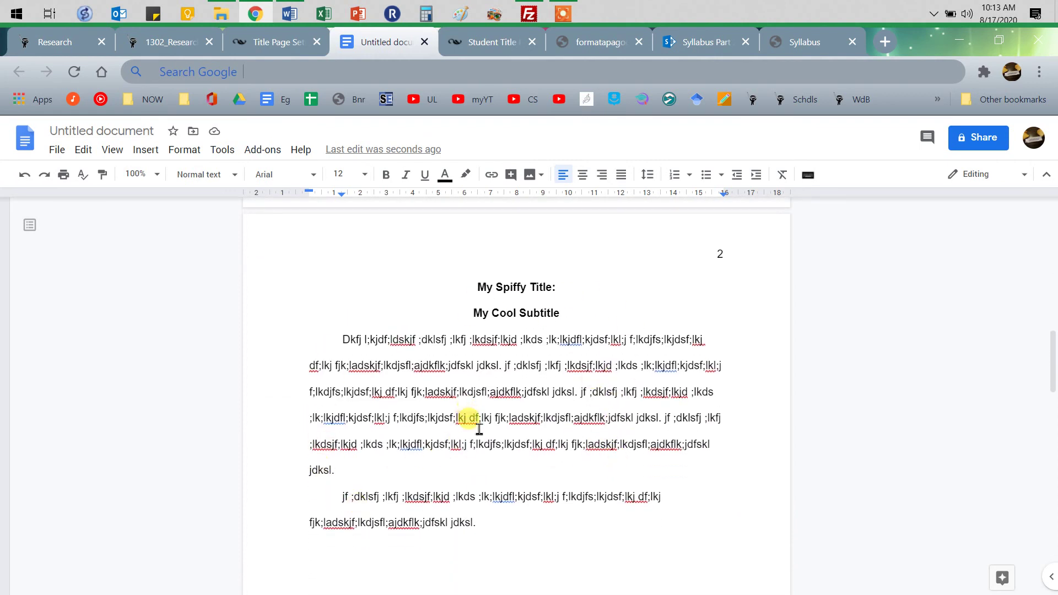
scroll(485, 448, down, 3)
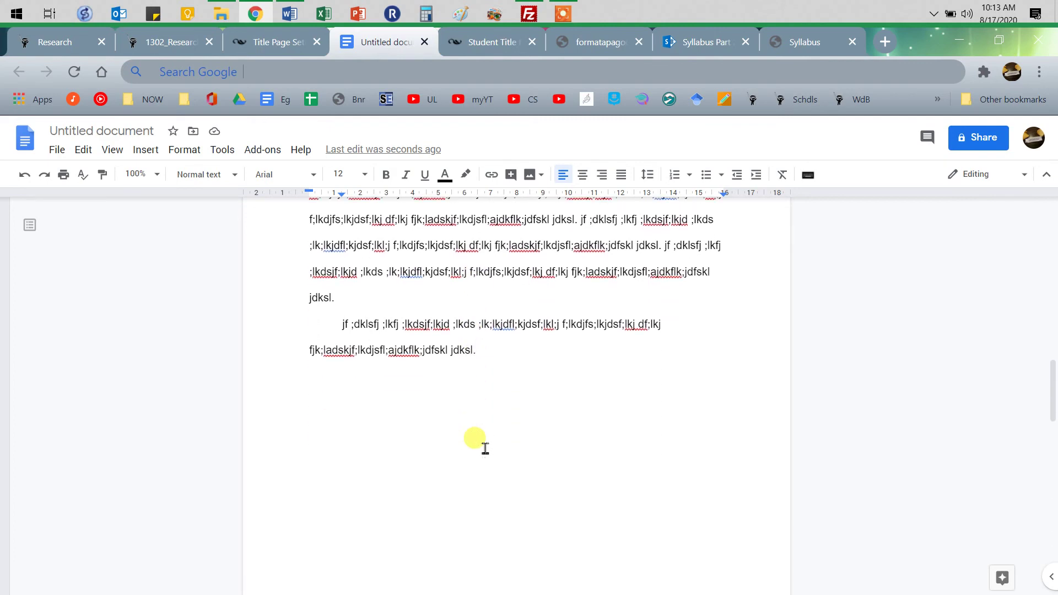
scroll(484, 444, up, 3)
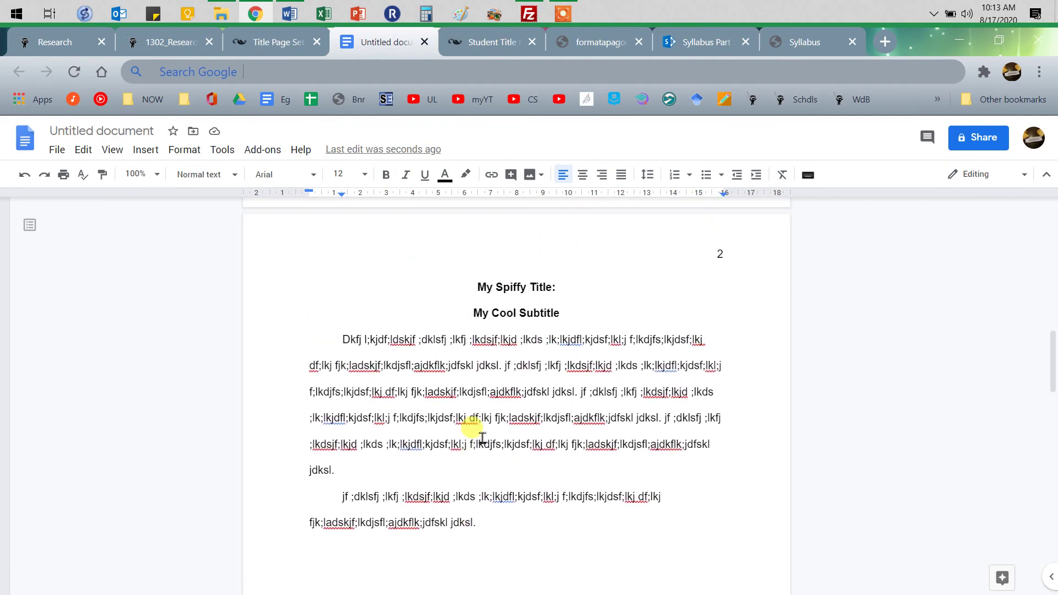
scroll(482, 438, down, 9)
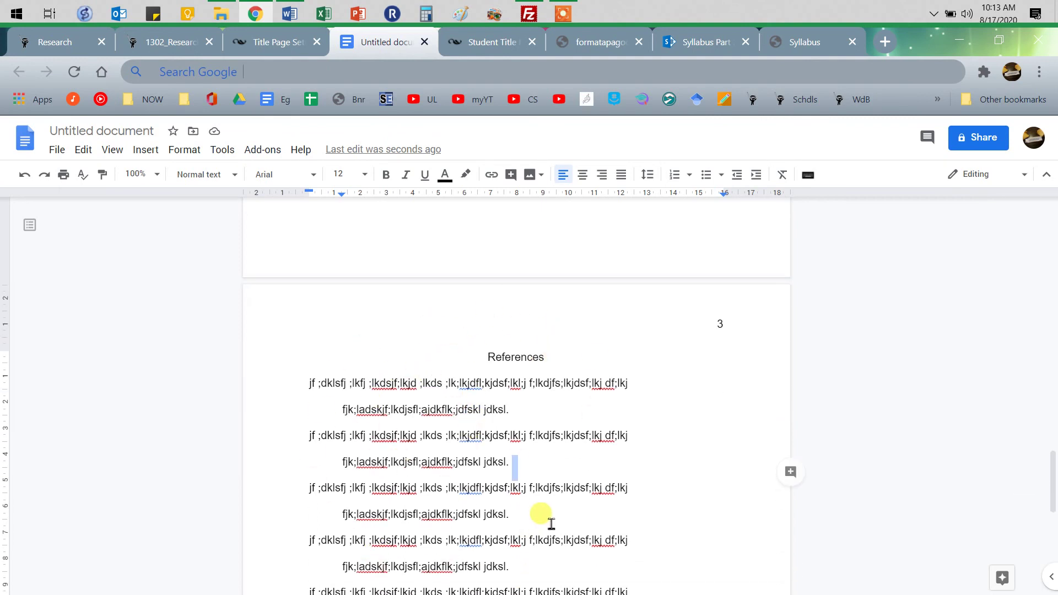
scroll(551, 523, up, 11)
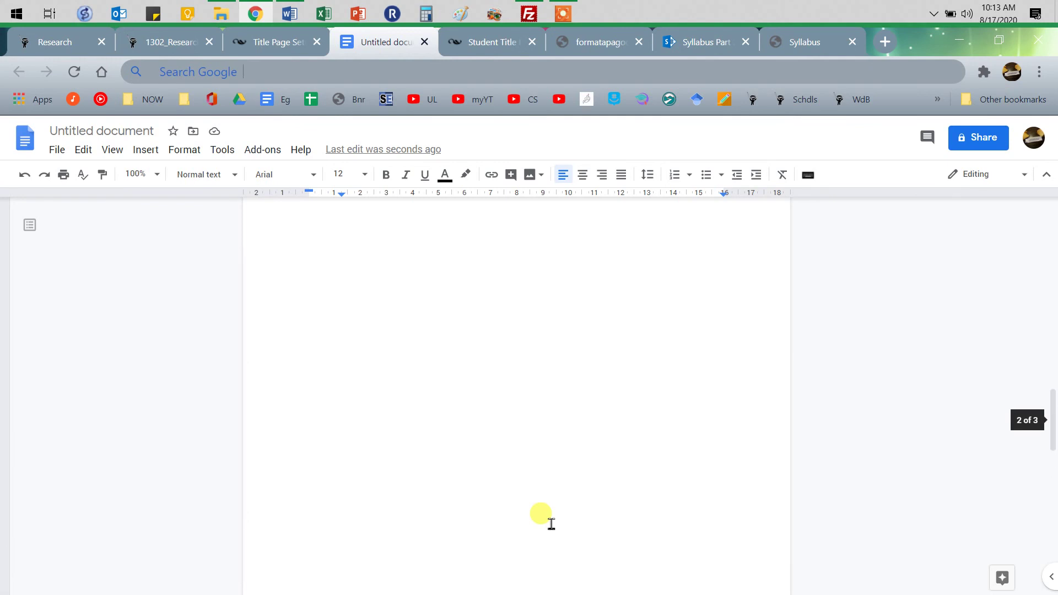
scroll(551, 523, up, 1)
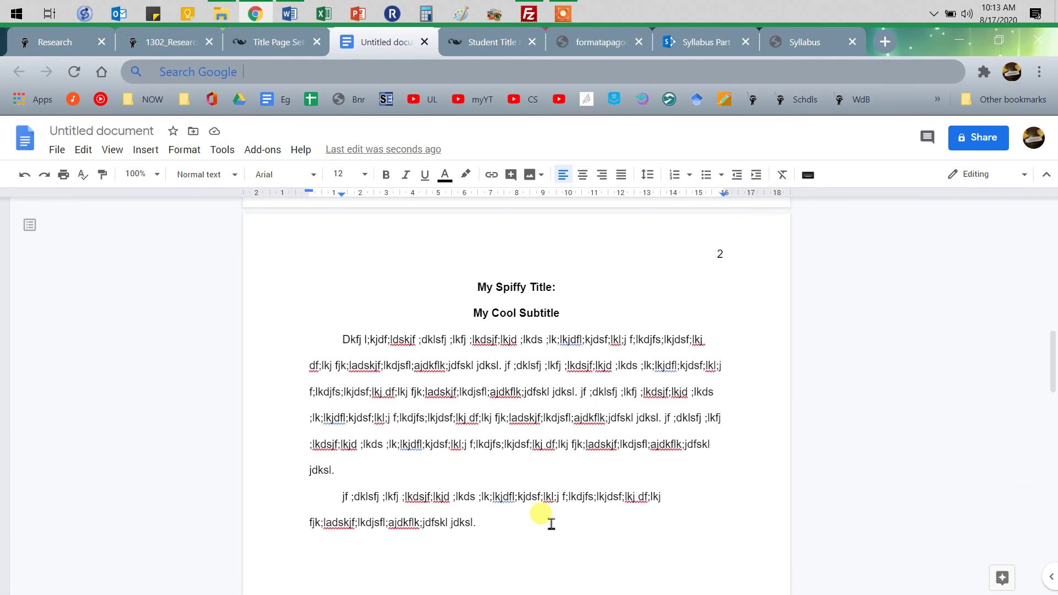
- Place the cursor after the first body paragraph, zoom out, and switch to the APA title-page guide
click(346, 473)
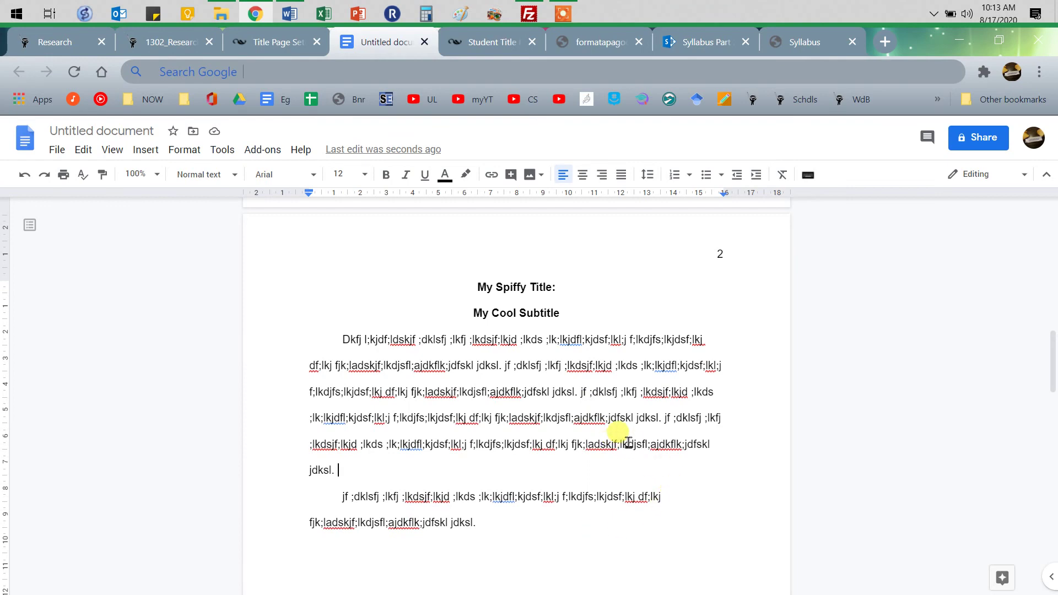
key(ctrl+minus)
key(ctrl+minus)
key(ctrl+minus)
key(ctrl+minus)
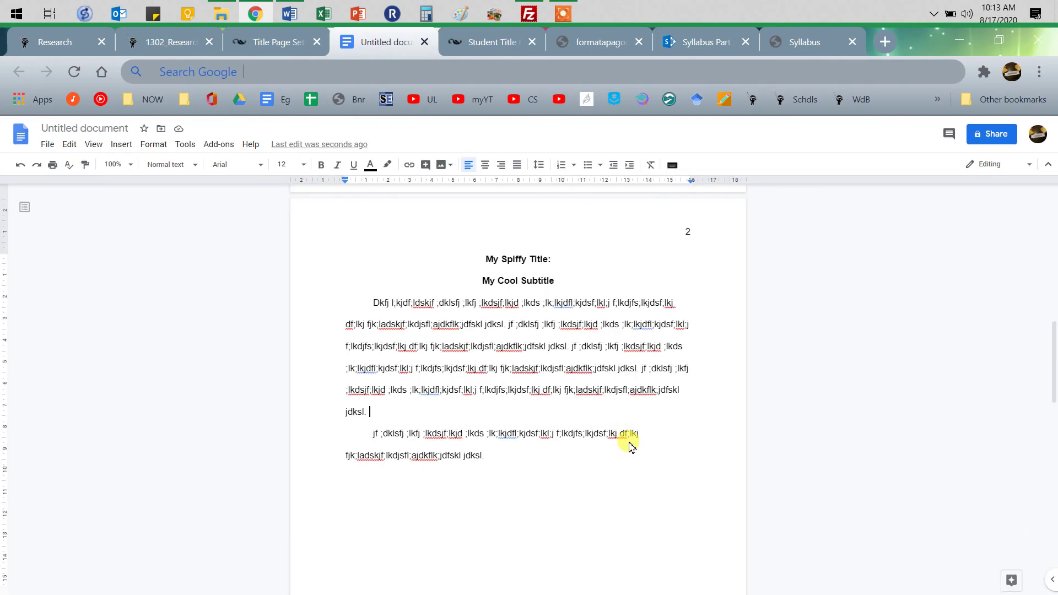
click(282, 42)
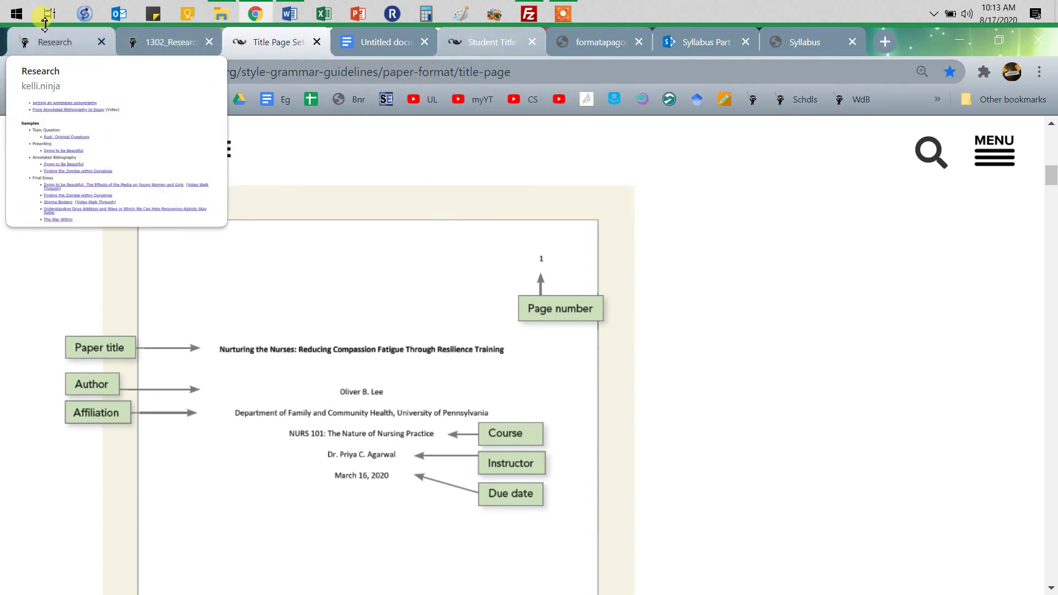
- Browse the sample student research paper PDF, then switch to the 'A Paper: Google Docs' thumbnail
click(157, 44)
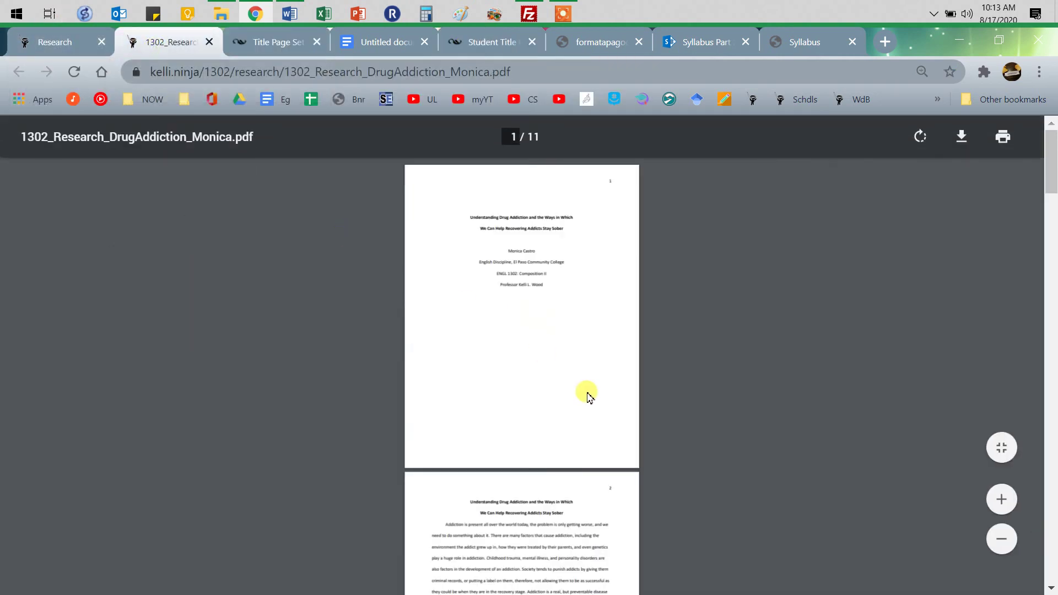
scroll(589, 396, down, 11)
scroll(589, 395, down, 9)
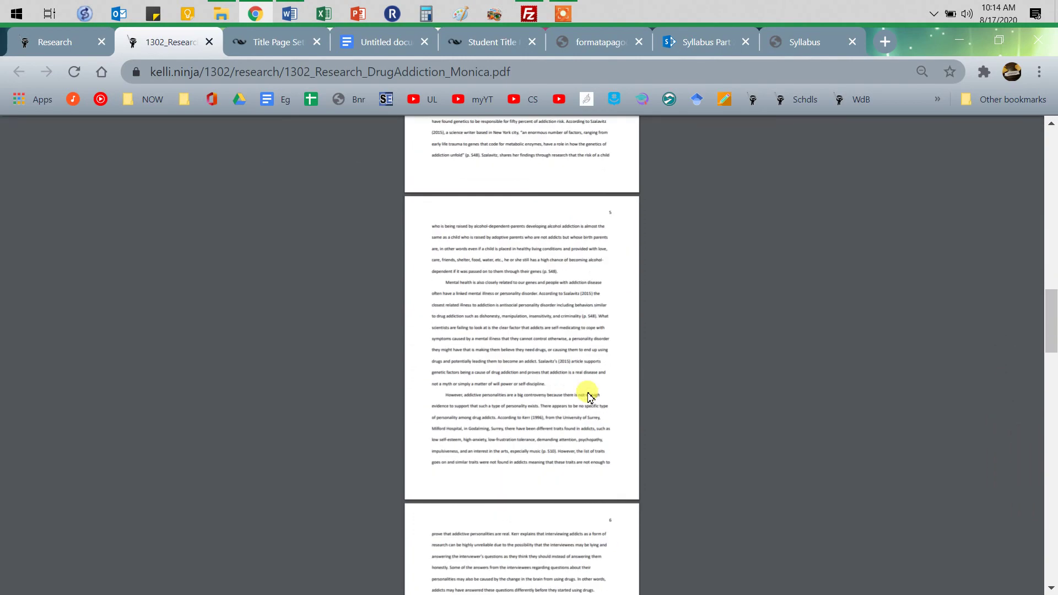
scroll(589, 396, down, 20)
scroll(589, 396, up, 20)
scroll(589, 394, up, 18)
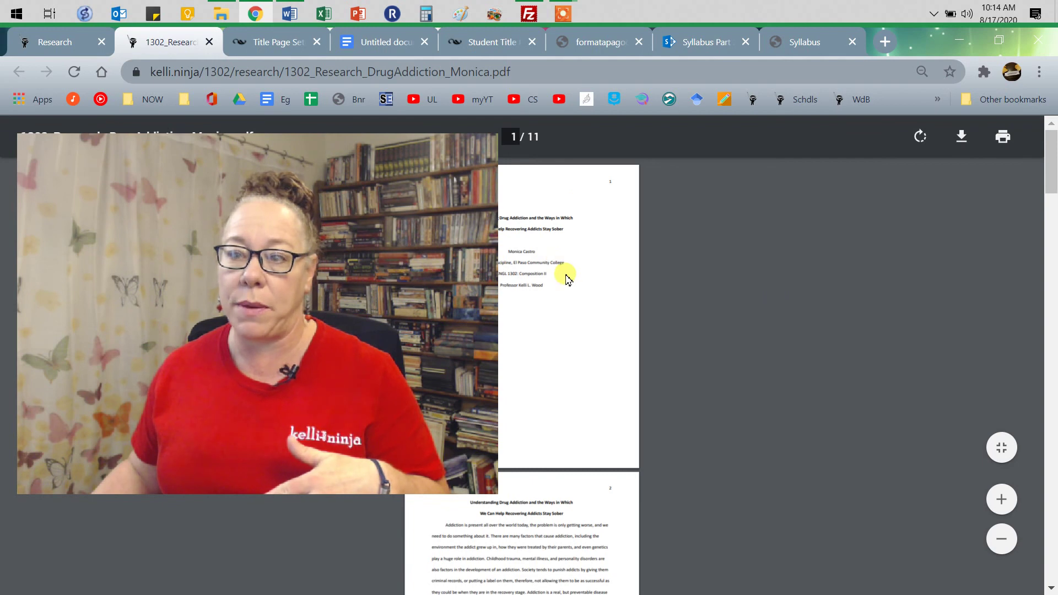
scroll(583, 362, down, 12)
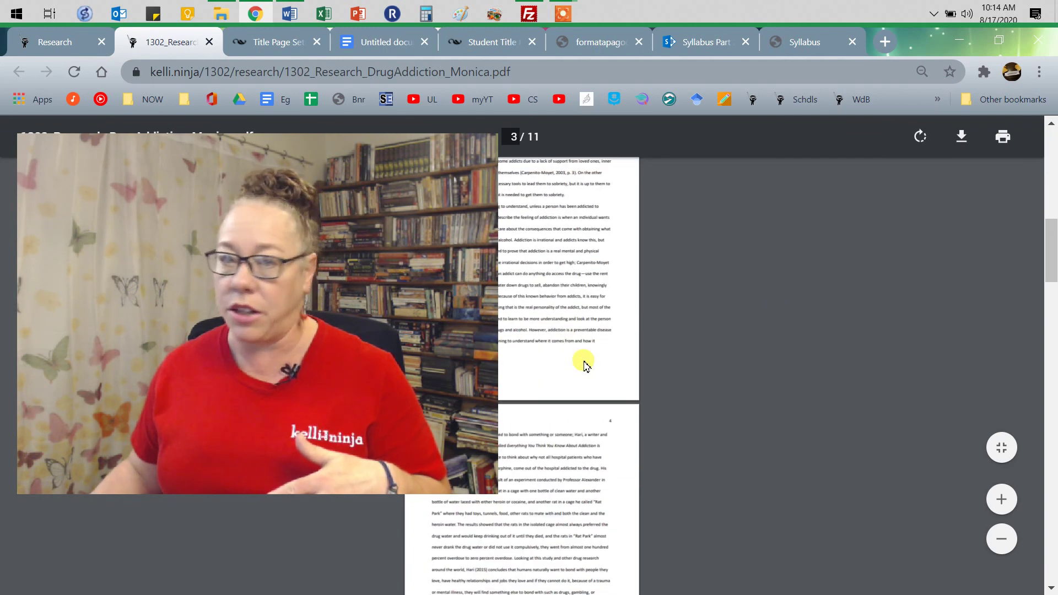
scroll(584, 365, up, 5)
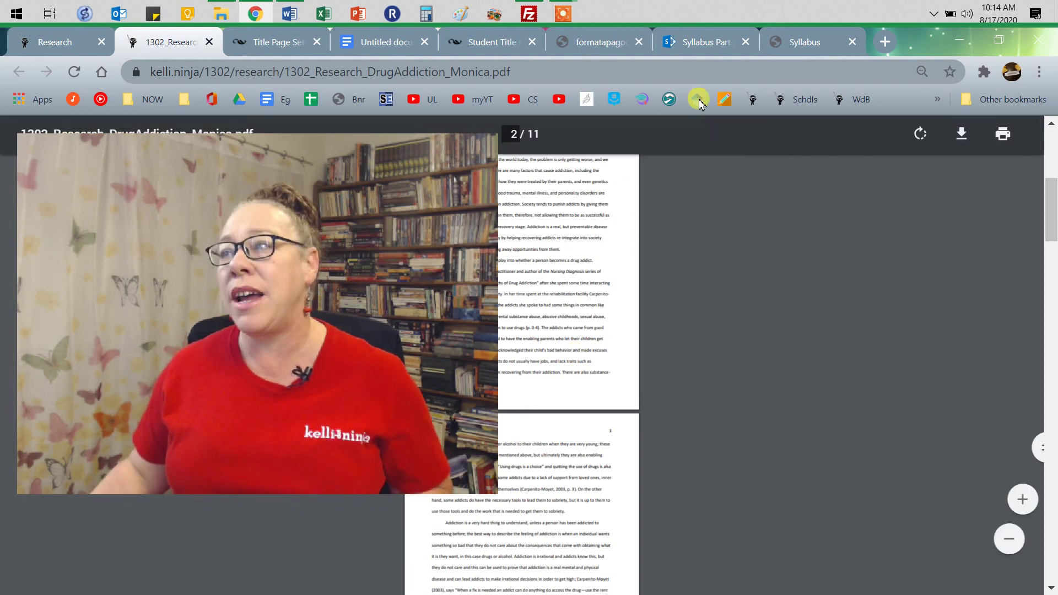
click(617, 44)
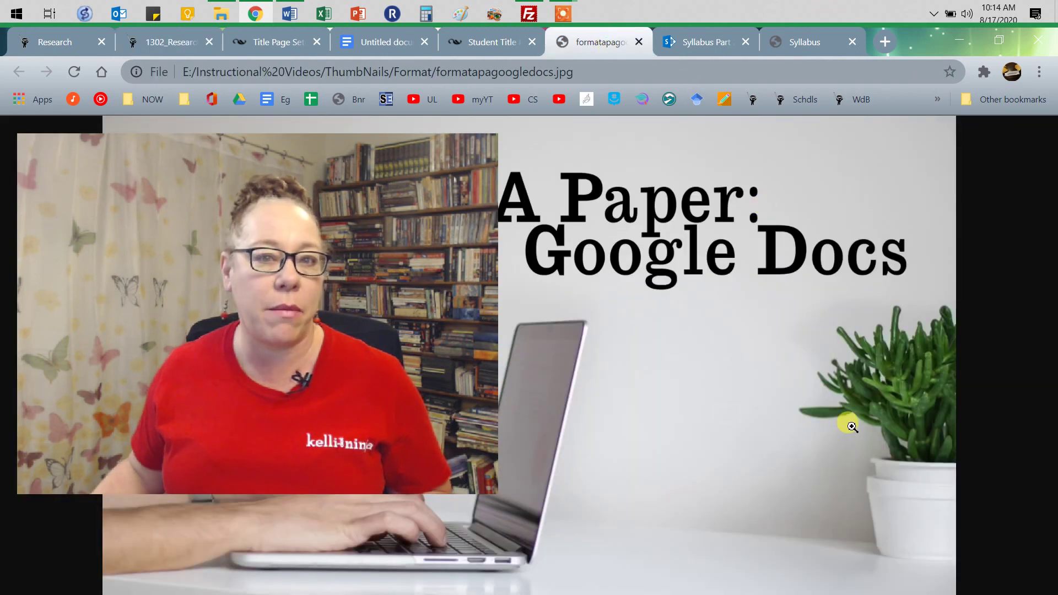